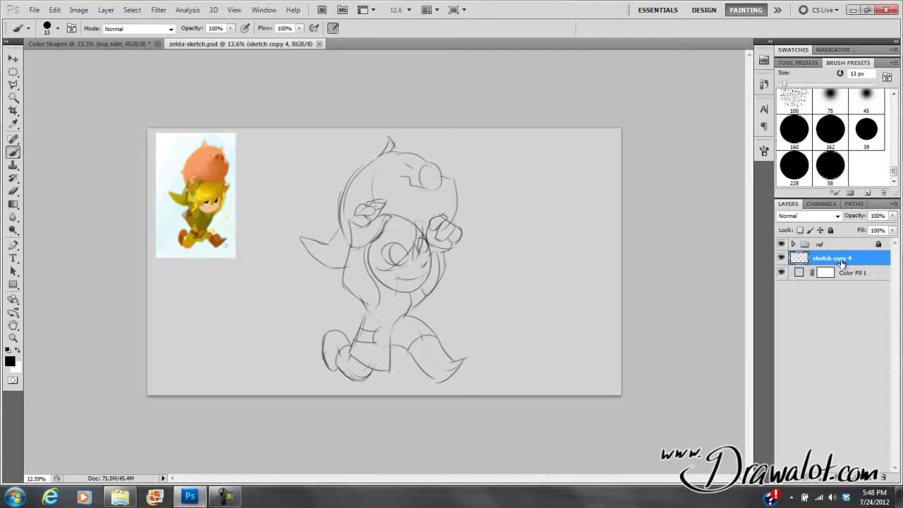
Rename the character line drawing's layer to "sketch" and lock the whole layer
key("BackSpace")
key("BackSpace")
key("BackSpace")
key("BackSpace")
key("BackSpace")
key("BackSpace")
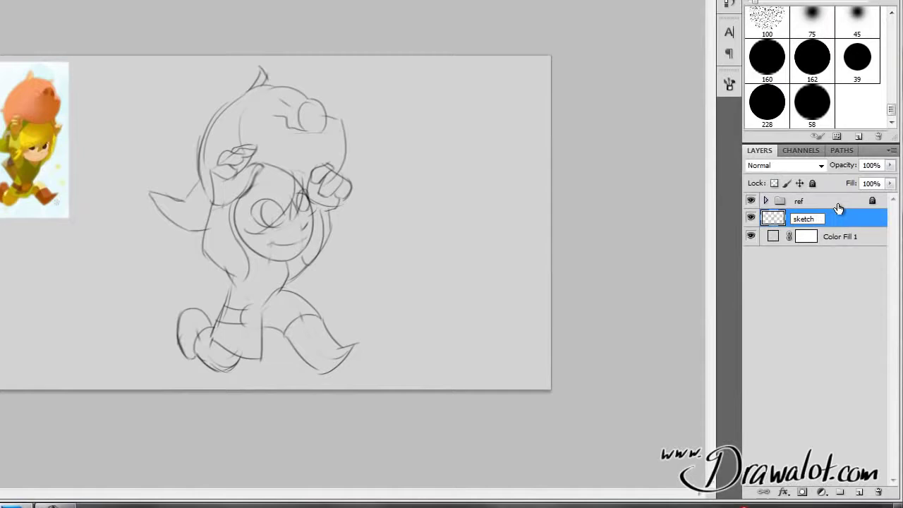
key("Return")
left_click(812, 182)
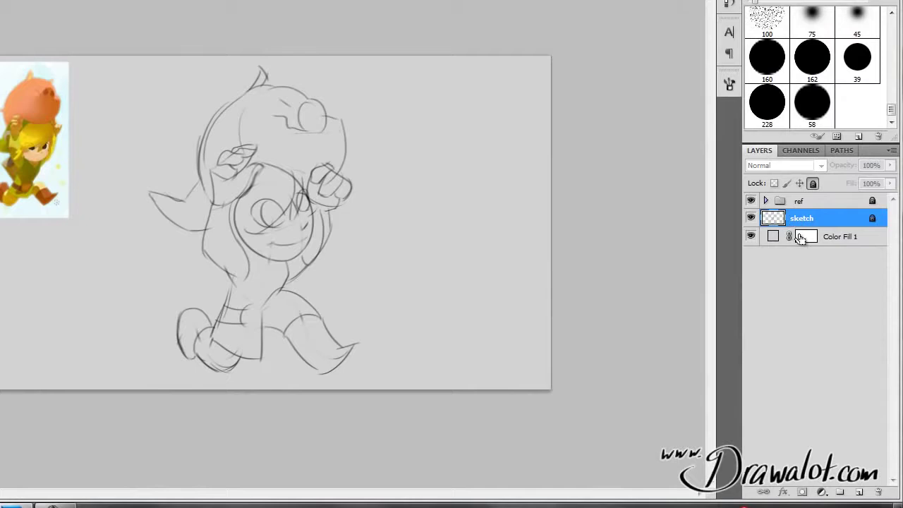
Create a new layer named "paint" and place it directly below the sketch layer
key("ctrl+shift+n")
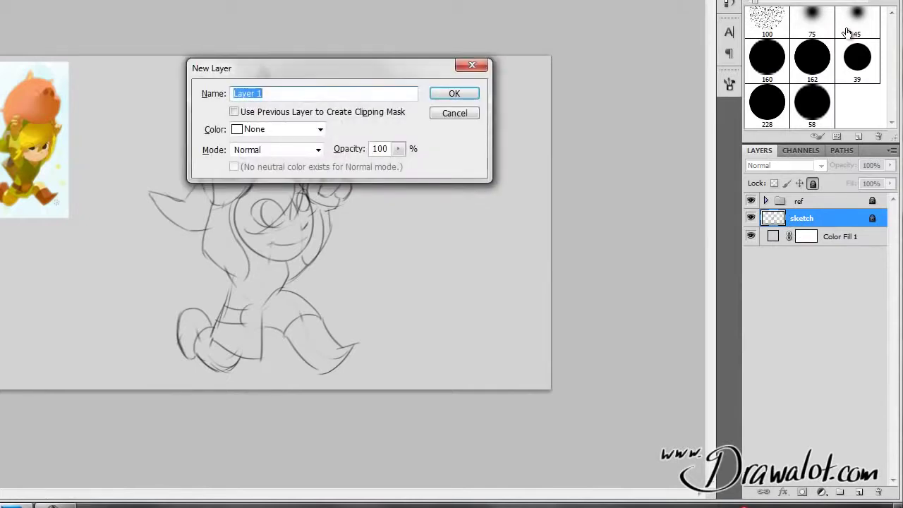
type("pant")
key("Return")
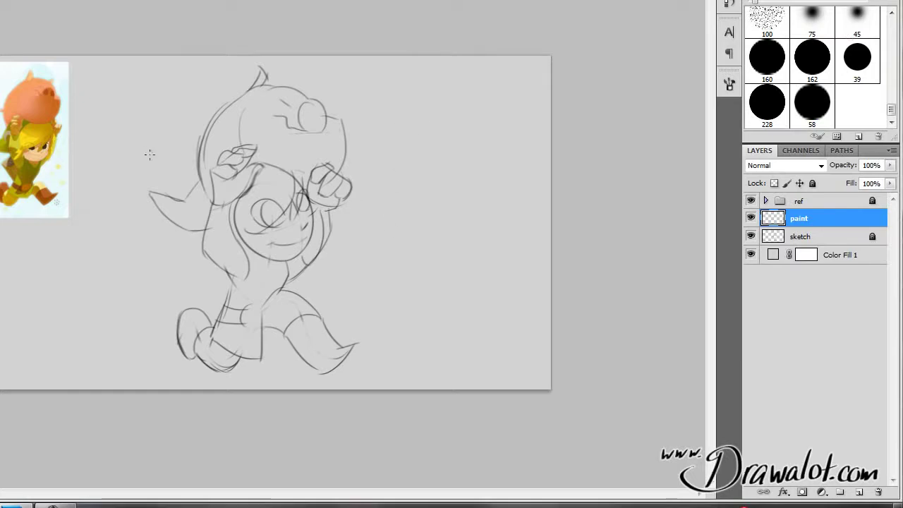
left_click(333, 213)
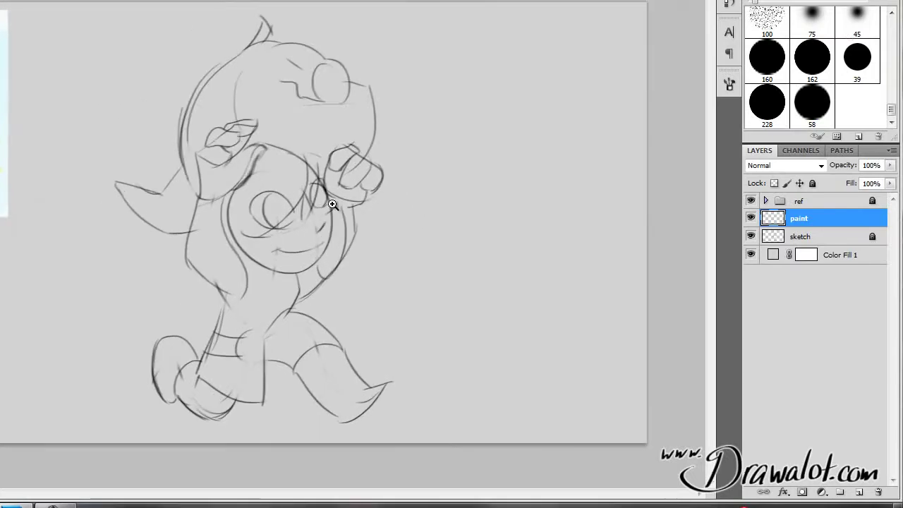
left_click(332, 203)
left_click_drag(332, 204, 321, 157)
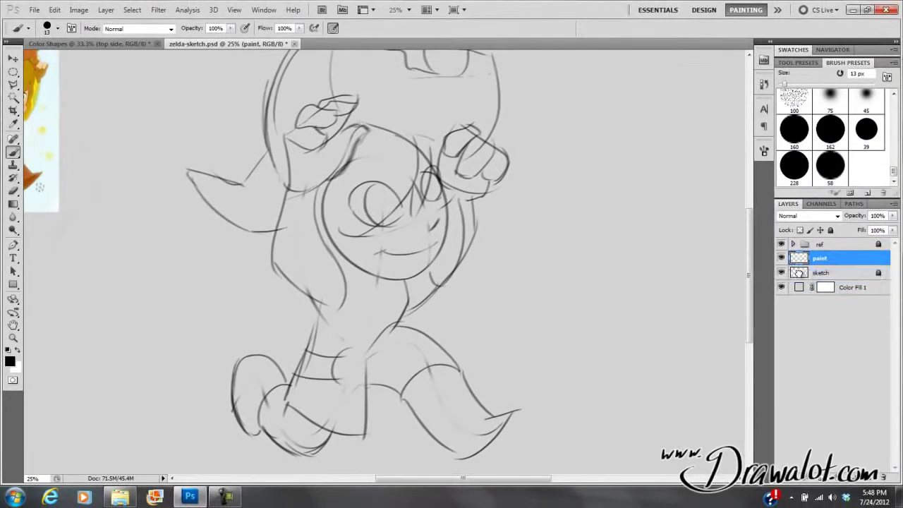
key("ctrl+bracketleft")
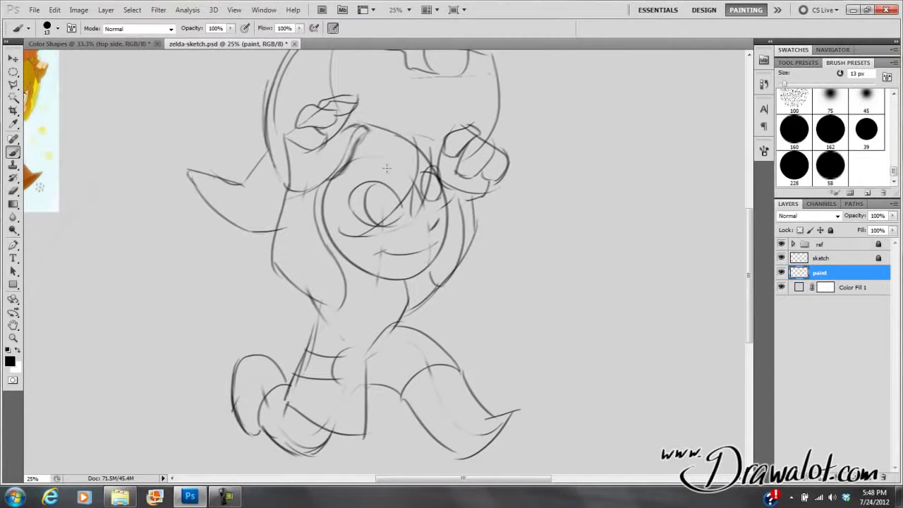
Choose a hard round brush preset at 160 px with 100% hardness
left_click(791, 166)
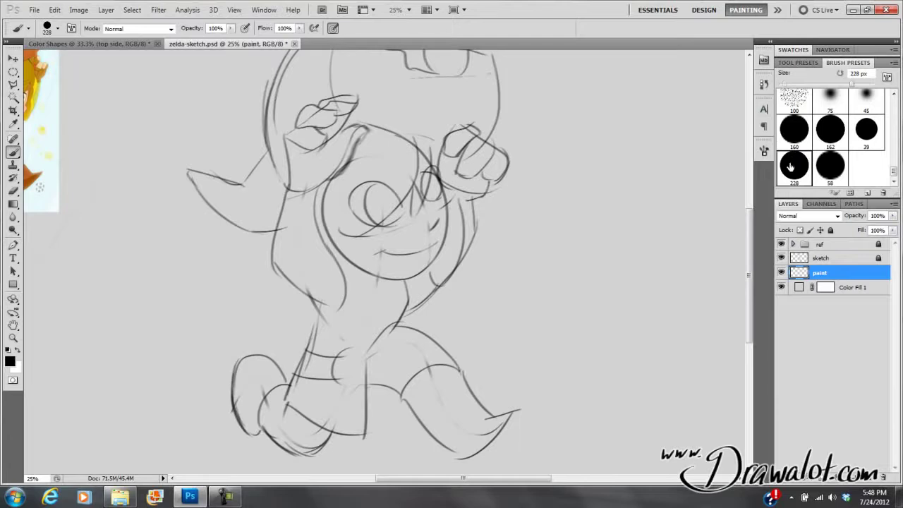
left_click(793, 129)
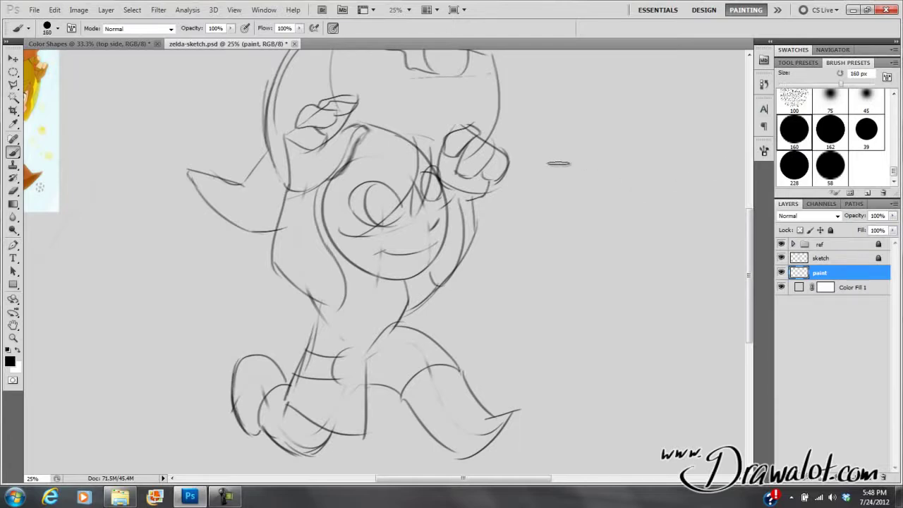
left_click(58, 28)
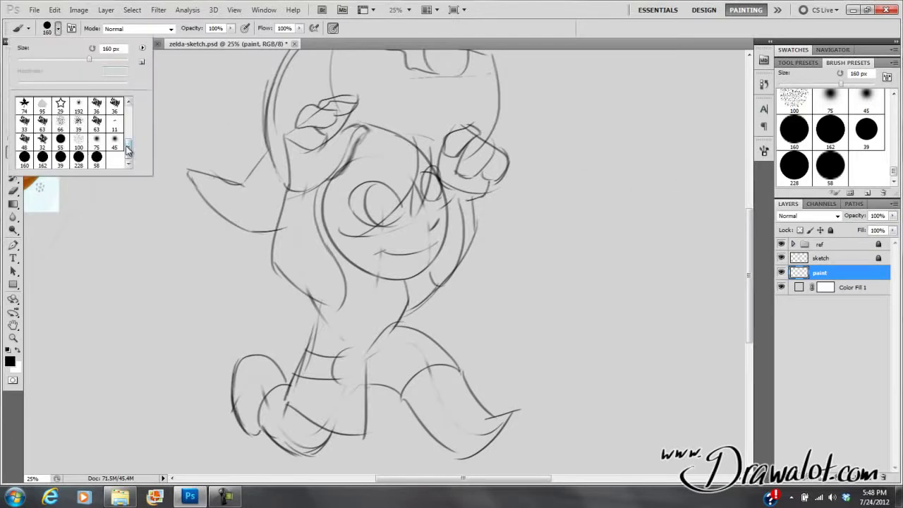
left_click_drag(128, 148, 129, 111)
left_click(75, 110)
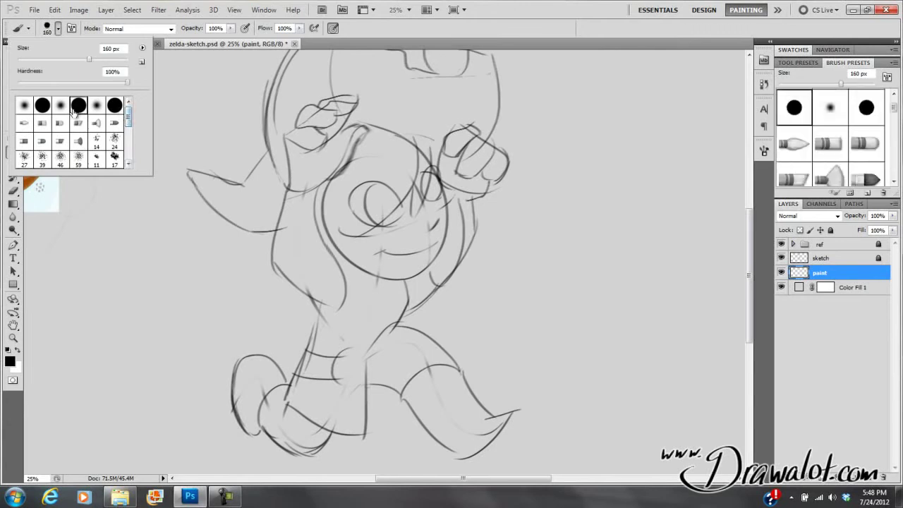
Try the brush with a black zigzag stroke over the hat's tail and arm, and undo it
left_click(215, 141)
mouse_move(215, 141)
left_mouse_down()
mouse_move(243, 138)
mouse_move(314, 264)
left_mouse_up()
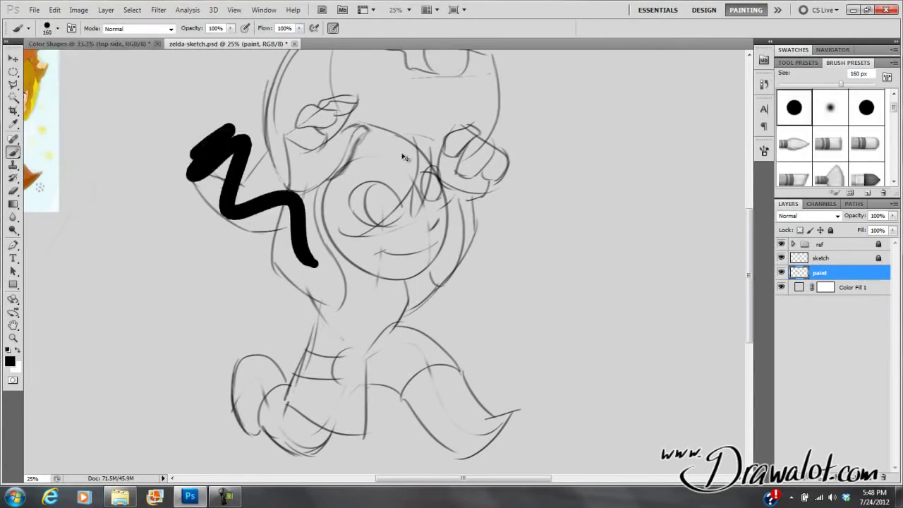
key("ctrl+z")
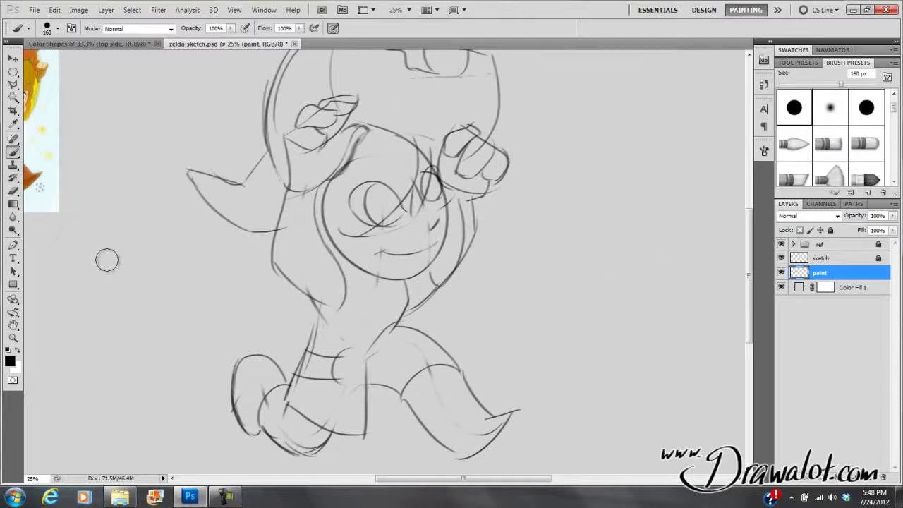
With the brush mode on Normal, sample the reference image's main colours and paint them as a column of swatches beside it
mouse_move(198, 251)
left_mouse_down()
mouse_move(278, 295)
mouse_move(234, 288)
left_mouse_up()
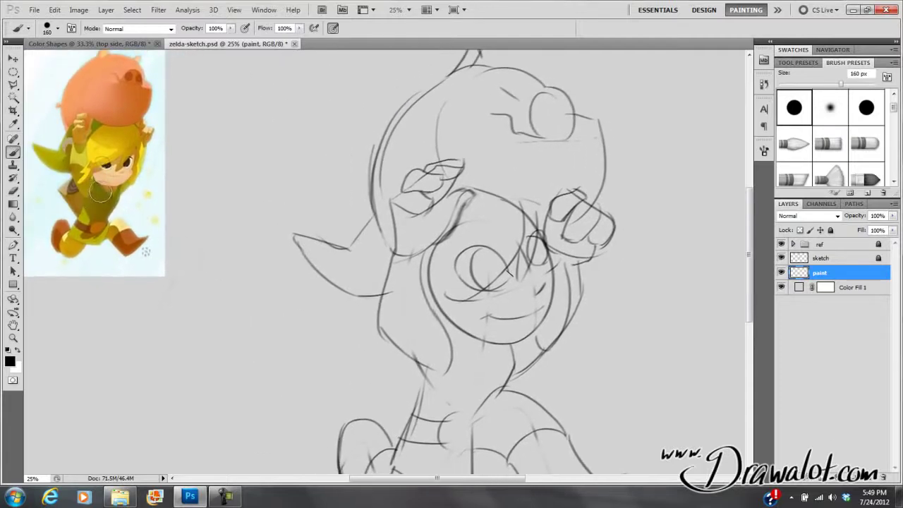
key("alt")
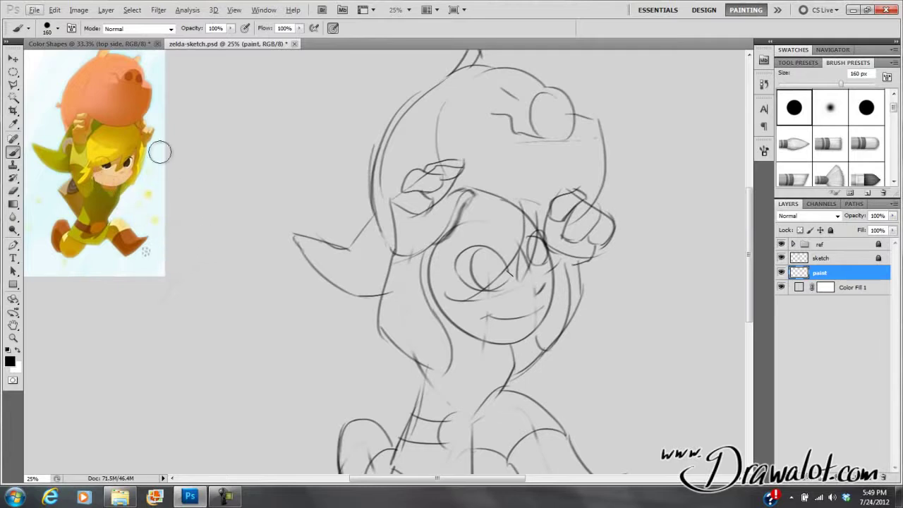
left_click(163, 29)
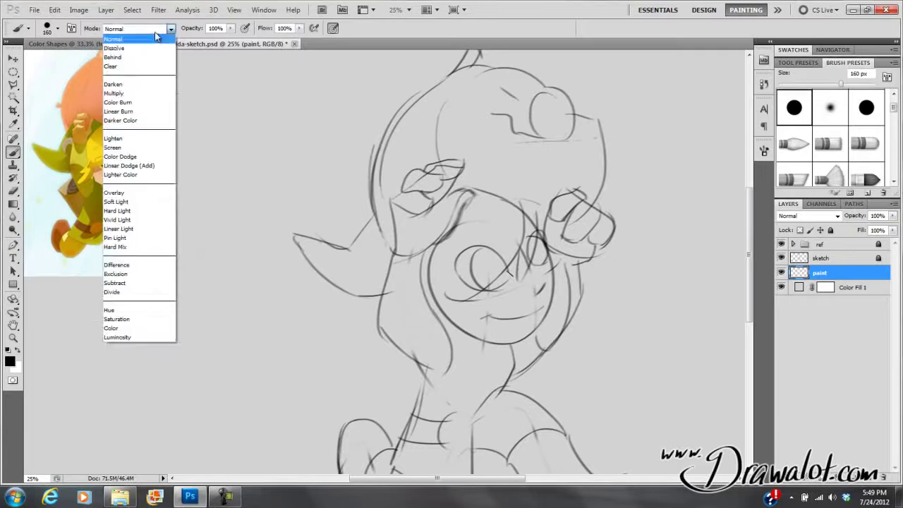
left_click(162, 32)
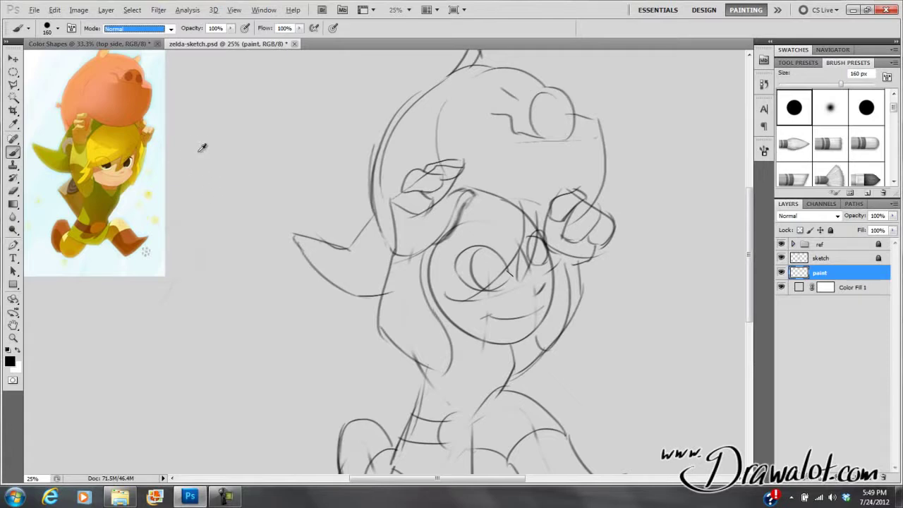
left_click(106, 196, "alt")
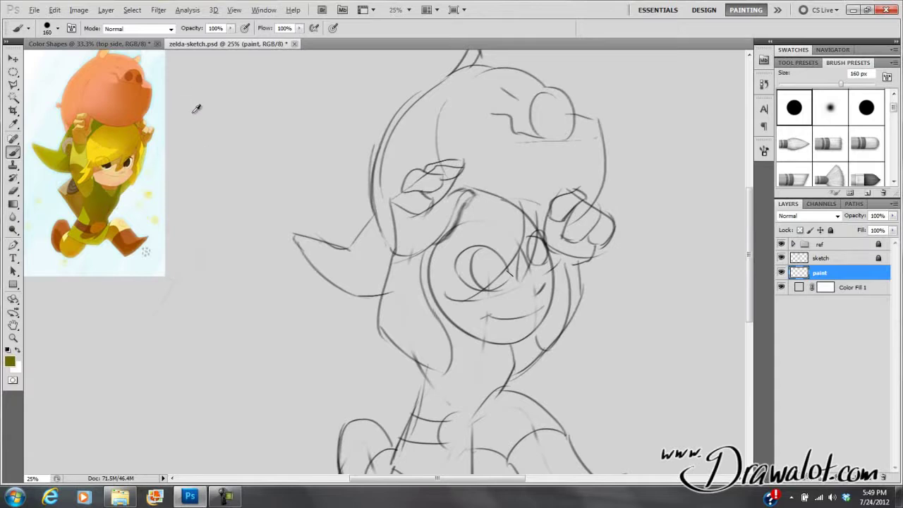
left_click(85, 212, "alt")
mouse_move(221, 99)
left_mouse_down()
mouse_move(215, 159)
mouse_move(233, 148)
left_mouse_up()
left_click(97, 153, "alt")
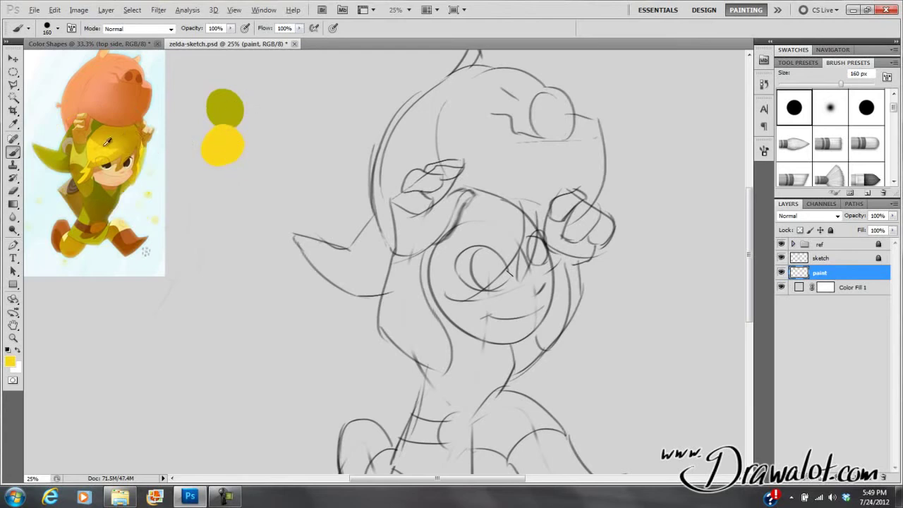
left_click(85, 157, "alt")
left_click_drag(213, 164, 210, 185)
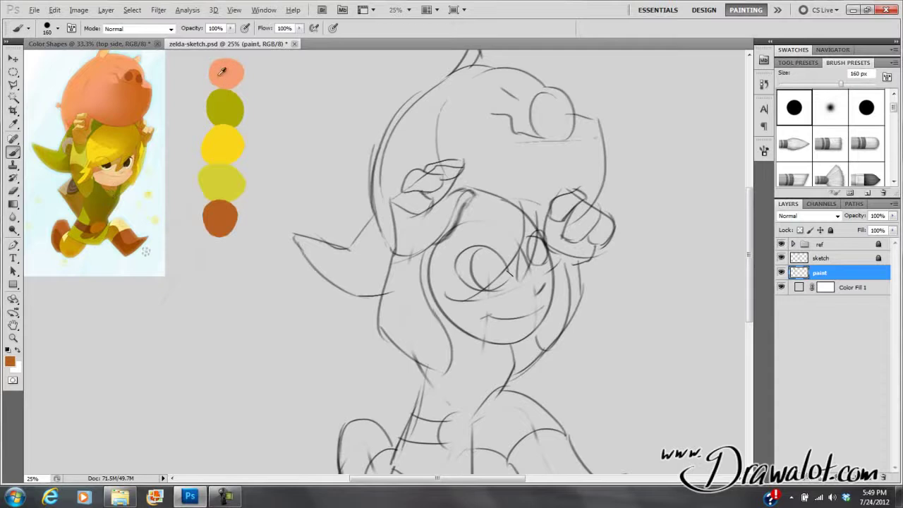
Sample the darker shades from the reference image and paint a second swatch column next to the matching base colours
left_click(143, 83, "alt")
left_click(257, 76)
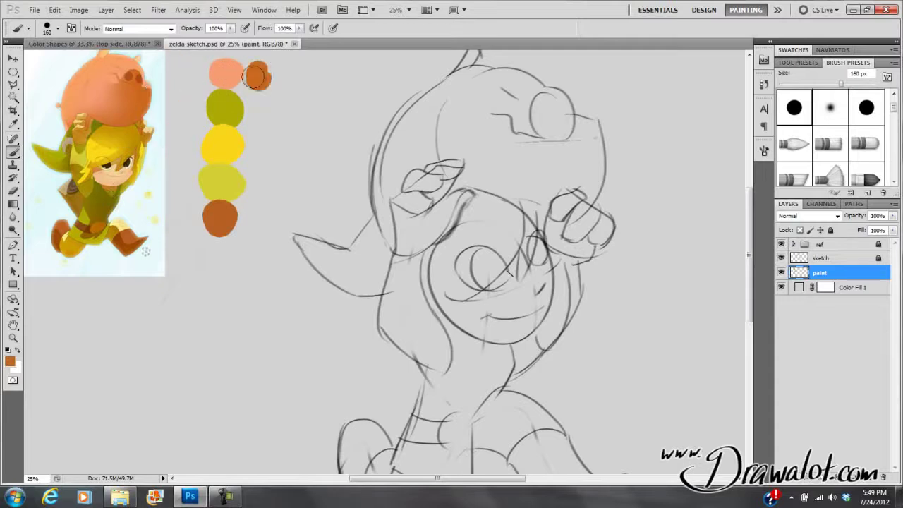
left_click(139, 125, "alt")
left_click(256, 110)
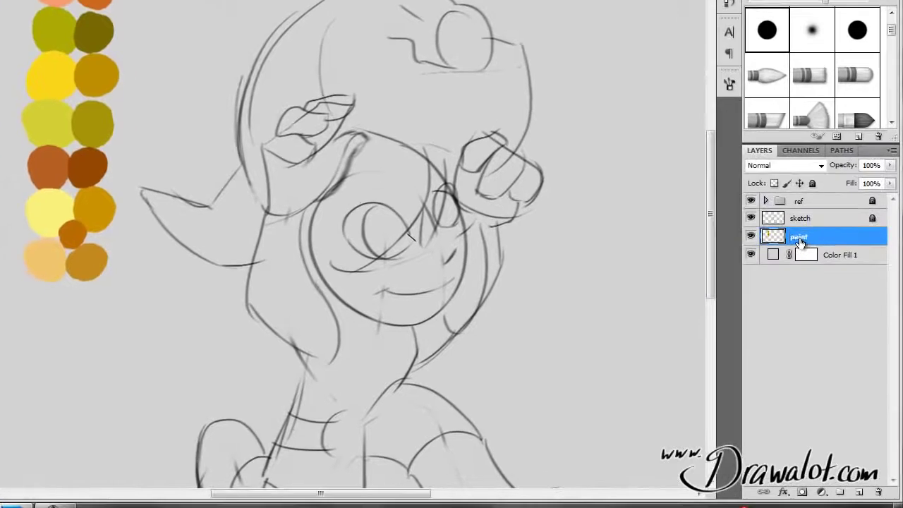
Rename the swatches' layer to "color pallette" and lock it
double_click(808, 252)
type("color ap")
key("BackSpace")
key("BackSpace")
type("pallette")
key("Return")
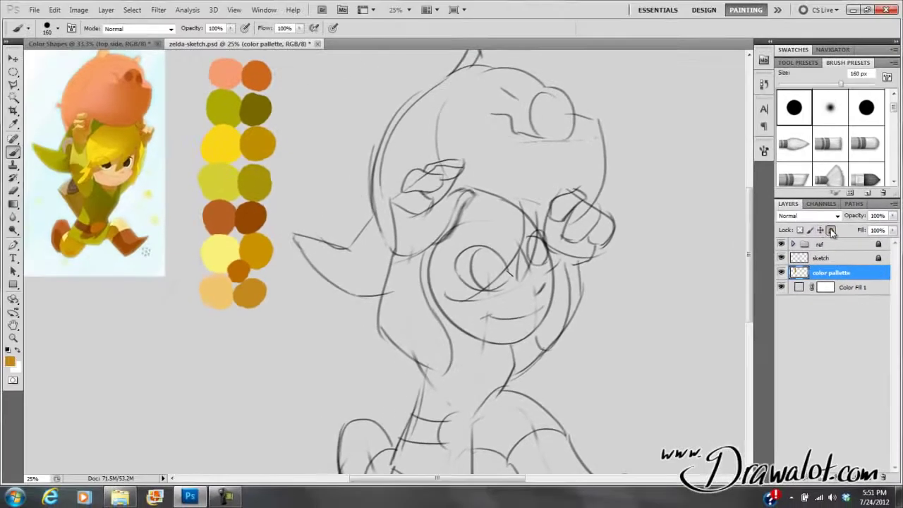
left_click(831, 230)
Create another layer named "paint" and move it beneath the colour swatch layer
key("ctrl+shift+n")
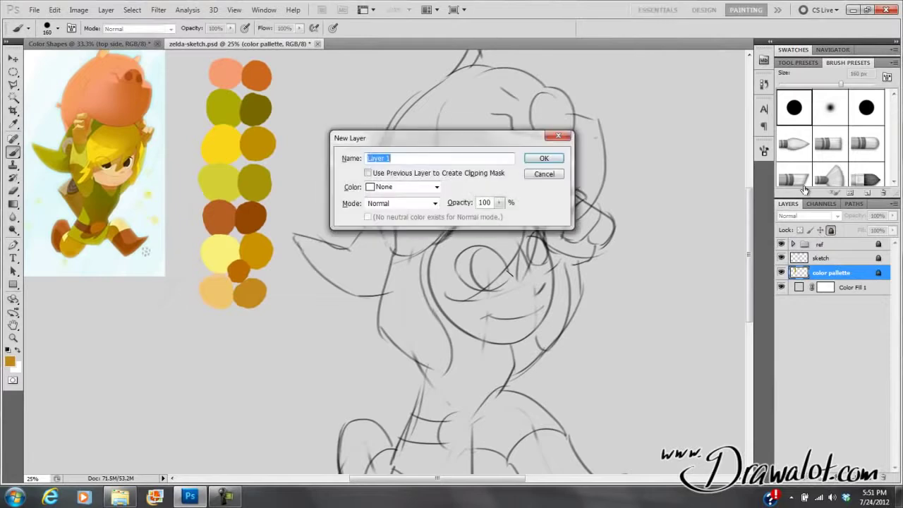
key("Return")
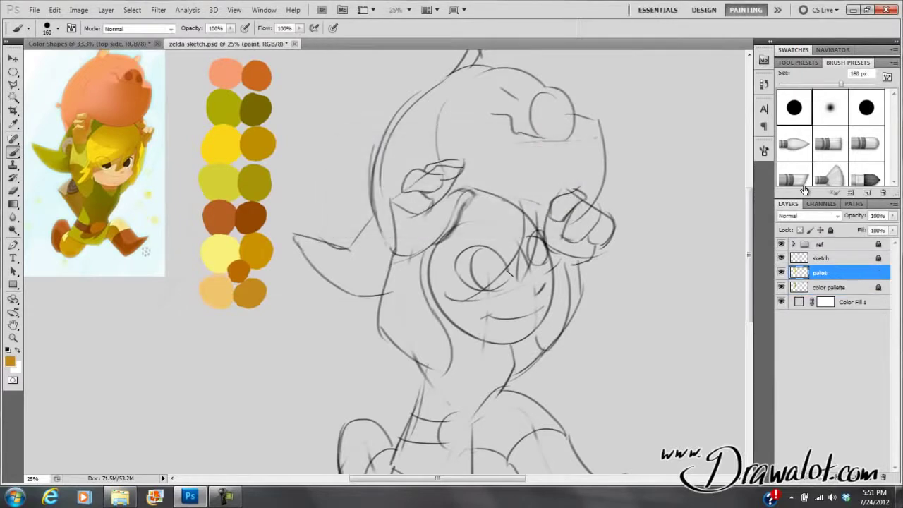
left_click_drag(804, 275, 804, 288)
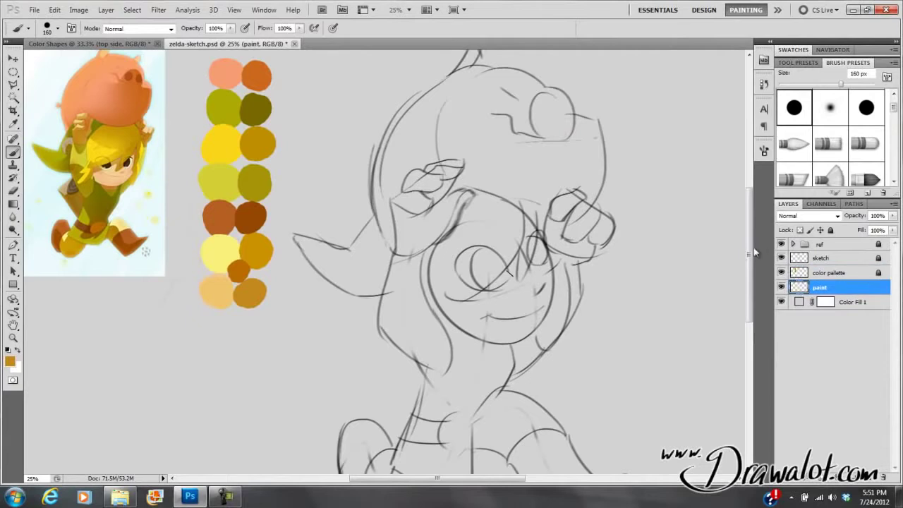
On the paint layer, block in the character's hair with the bright yellow sampled from the swatches
mouse_move(526, 238)
left_mouse_down()
mouse_move(485, 164)
mouse_move(484, 184)
left_mouse_up()
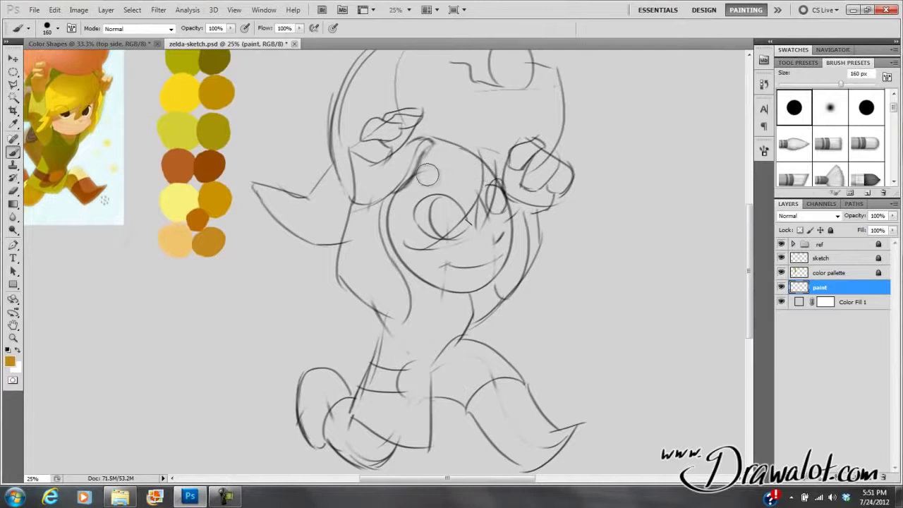
key("super")
left_click(801, 289)
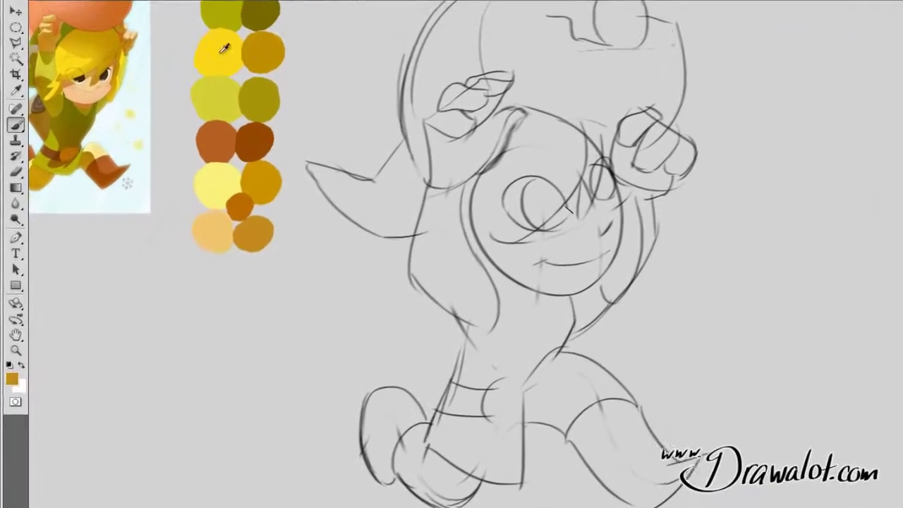
left_click(189, 90, "alt")
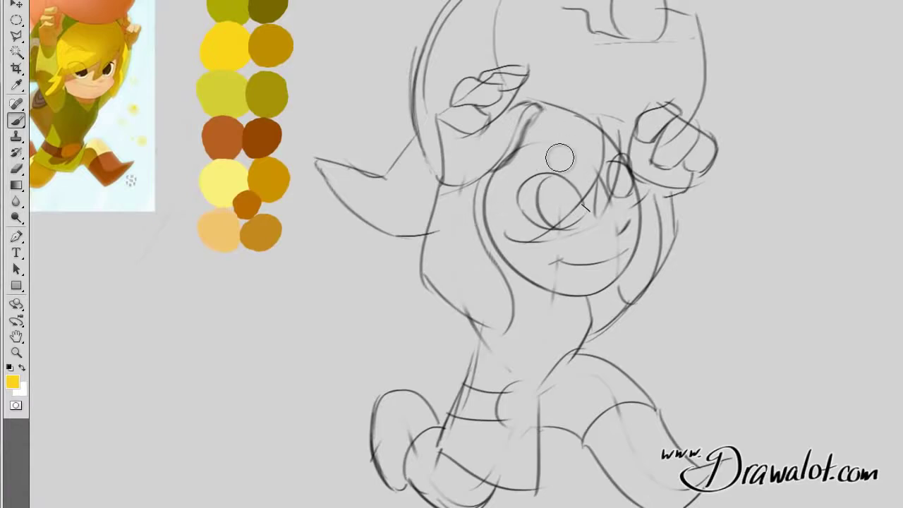
mouse_move(569, 155)
left_mouse_down()
mouse_move(523, 200)
mouse_move(572, 188)
mouse_move(565, 150)
left_mouse_up()
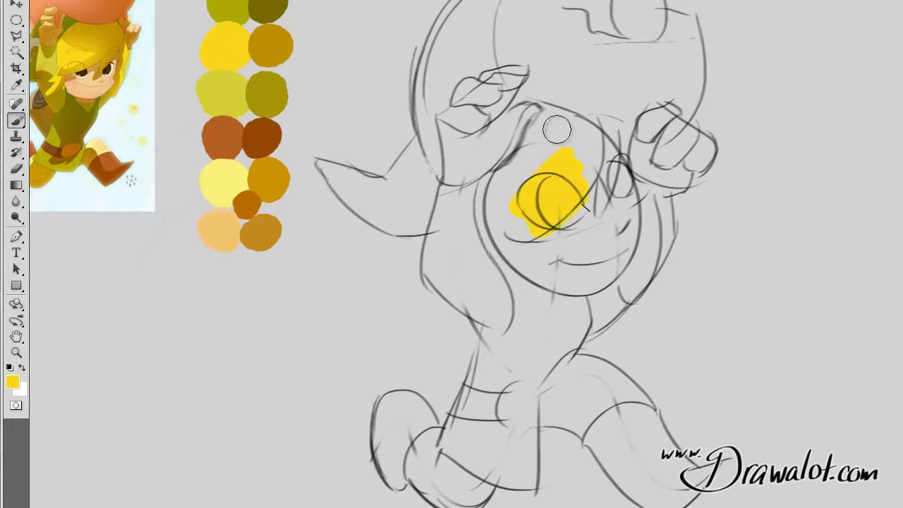
mouse_move(507, 202)
left_mouse_down()
mouse_move(499, 176)
mouse_move(492, 231)
mouse_move(543, 211)
mouse_move(572, 175)
mouse_move(594, 138)
mouse_move(536, 166)
mouse_move(521, 159)
mouse_move(553, 122)
mouse_move(574, 125)
left_mouse_up()
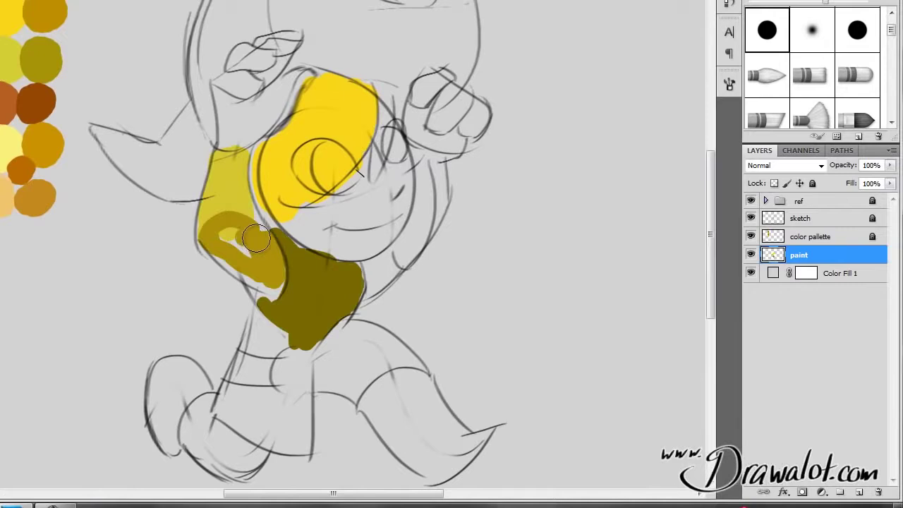
Block in the near lower sleeve, the small collar patch and the far lower sleeve with dark golden olive
mouse_move(278, 246)
left_mouse_down()
mouse_move(224, 237)
mouse_move(255, 264)
mouse_move(214, 245)
mouse_move(247, 274)
mouse_move(209, 242)
mouse_move(232, 266)
mouse_move(274, 287)
mouse_move(253, 273)
mouse_move(284, 286)
left_mouse_up()
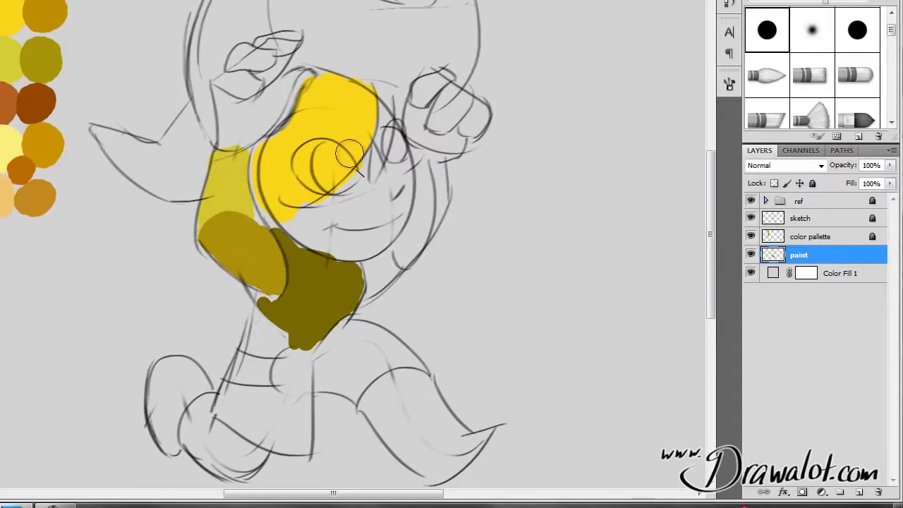
mouse_move(336, 261)
left_mouse_down()
mouse_move(318, 270)
mouse_move(329, 266)
left_mouse_up()
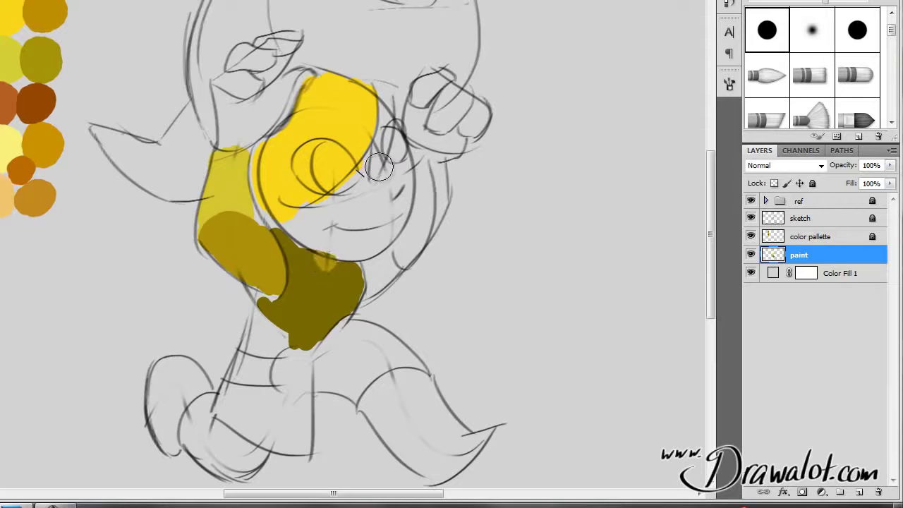
mouse_move(390, 265)
left_mouse_down()
mouse_move(388, 251)
mouse_move(366, 268)
mouse_move(380, 262)
mouse_move(367, 269)
mouse_move(369, 295)
mouse_move(391, 279)
mouse_move(397, 250)
left_mouse_up()
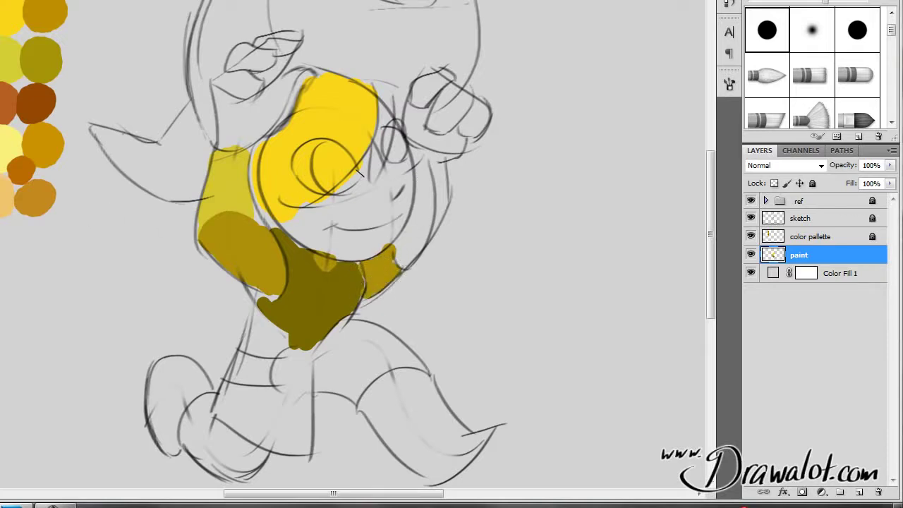
Paint the tunic hem green, the front thigh pale yellow with an ochre shaded area, and the boot's lit side reddish brown
mouse_move(258, 337)
left_mouse_down()
mouse_move(262, 314)
mouse_move(285, 344)
mouse_move(251, 340)
mouse_move(259, 326)
mouse_move(280, 341)
left_mouse_up()
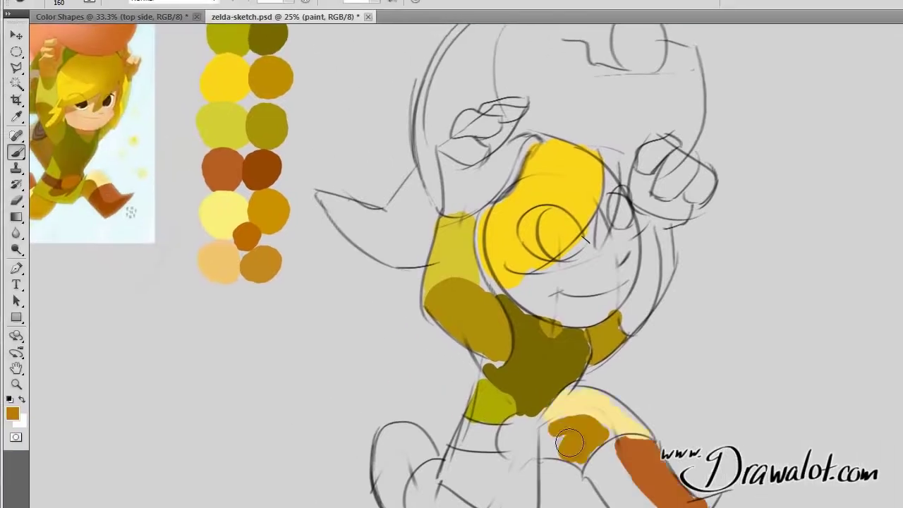
left_click_drag(363, 363, 332, 374)
left_click_drag(549, 437, 549, 447)
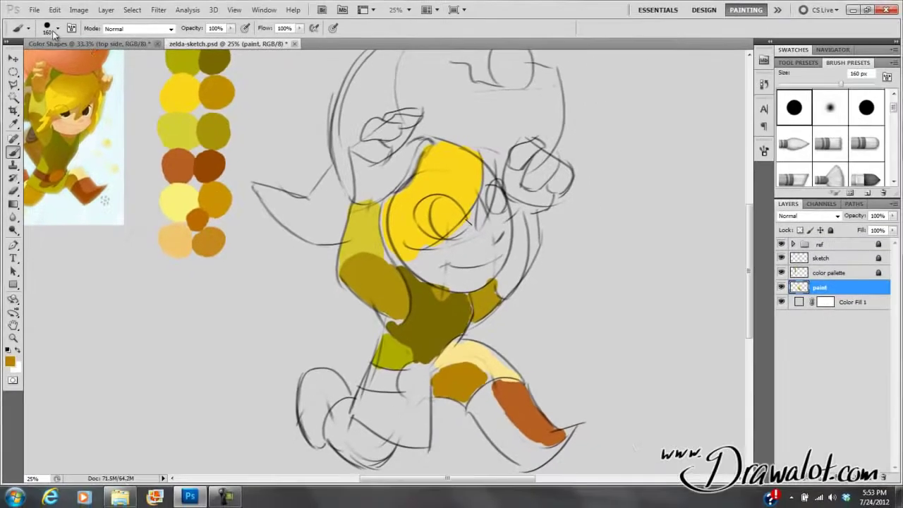
Check the brush size and hardness settings, and review the document's pixel dimensions and resolution without altering them
left_click(58, 28)
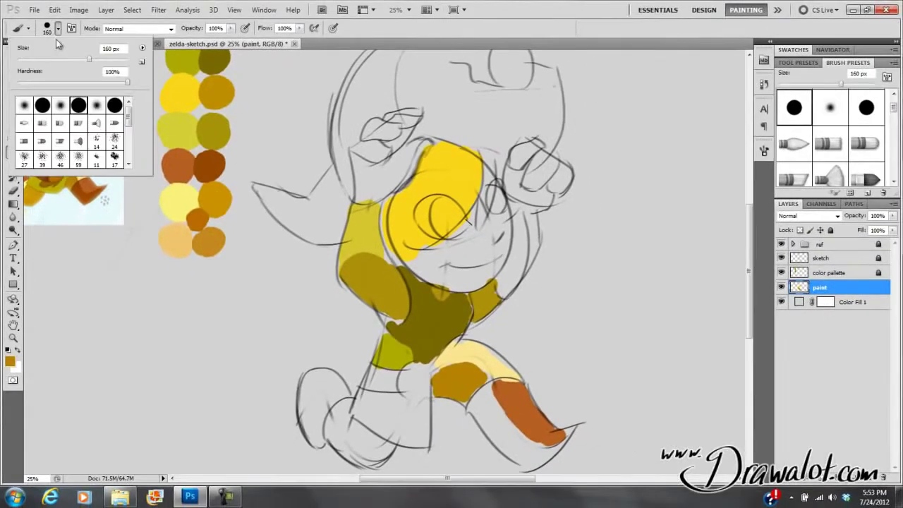
left_click(468, 385)
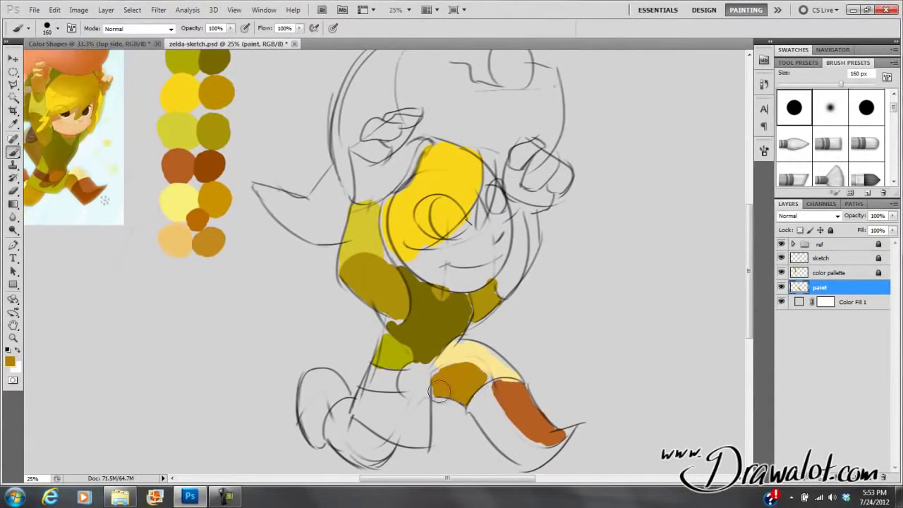
left_click(79, 9)
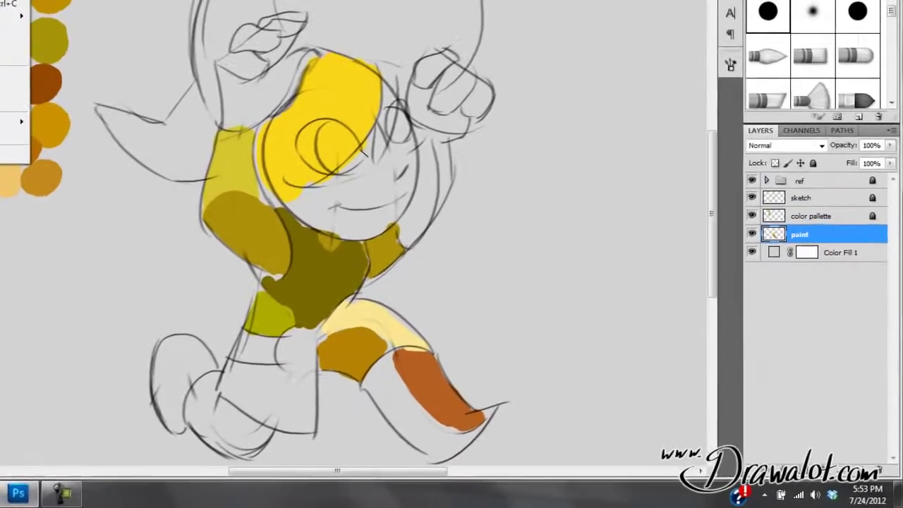
left_click(95, 89)
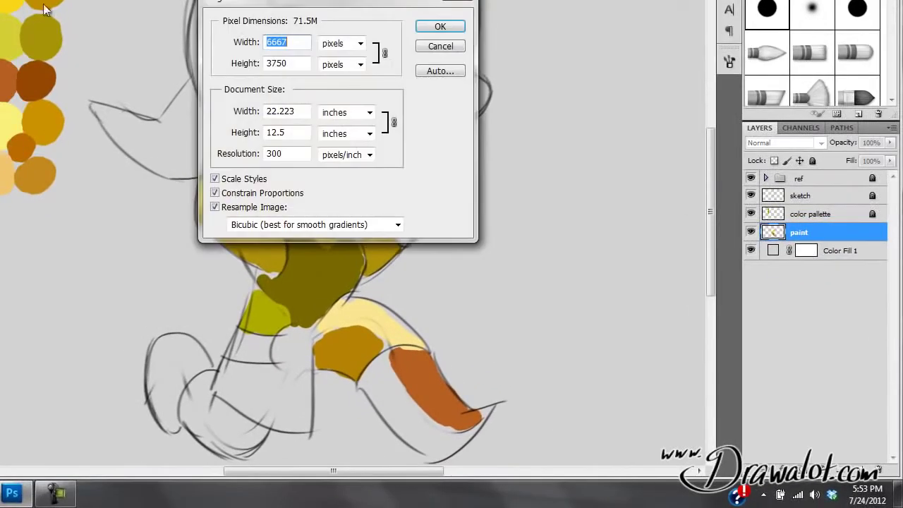
left_click(440, 28)
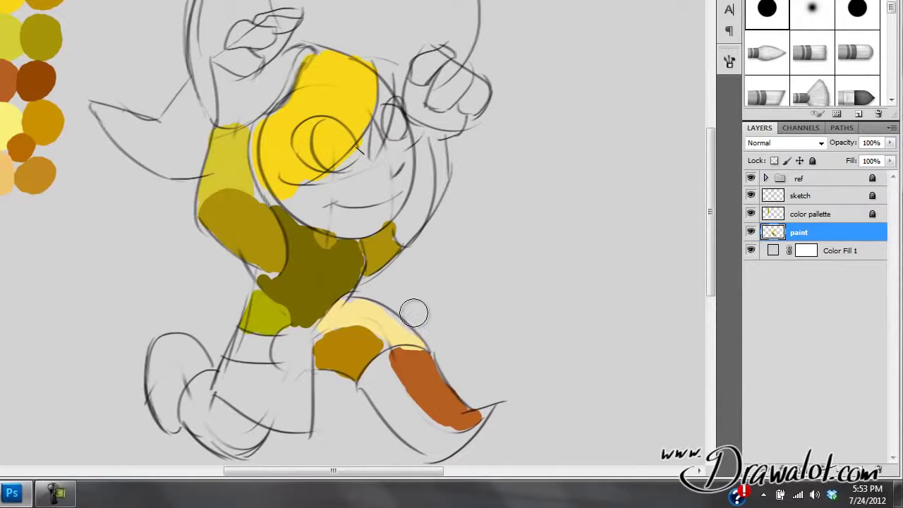
Paint the shaded part of the front boot dark brown, fill the face with peach skin colour and tidy the yellow hair edge
left_click(40, 77, "alt")
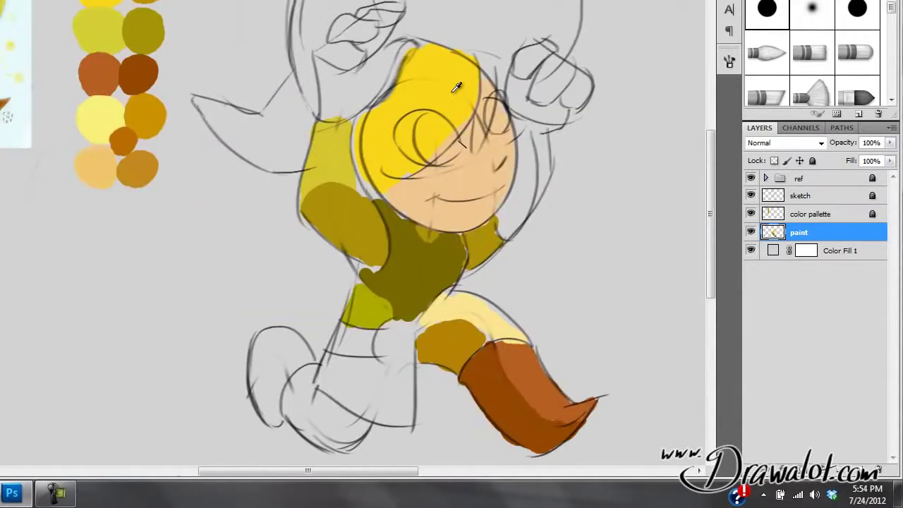
left_click(453, 100, "alt")
mouse_move(463, 62)
left_mouse_down()
mouse_move(458, 91)
mouse_move(450, 85)
mouse_move(458, 111)
mouse_move(435, 144)
left_mouse_up()
left_click(481, 168, "alt")
mouse_move(481, 135)
left_mouse_down()
mouse_move(494, 102)
mouse_move(490, 113)
left_mouse_up()
Set the background colour to the bright yellow sampled from the hair and swap it with the peach foreground colour
left_click(19, 324)
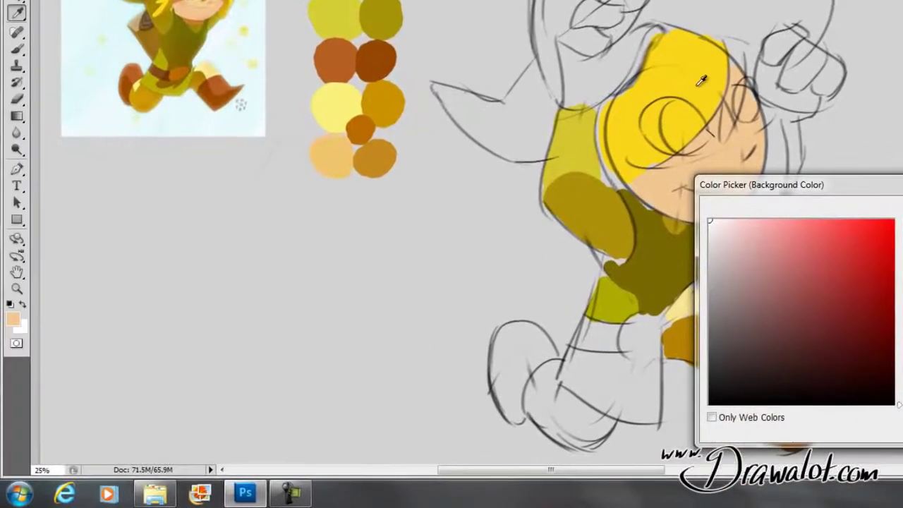
left_click(704, 92)
key("Return")
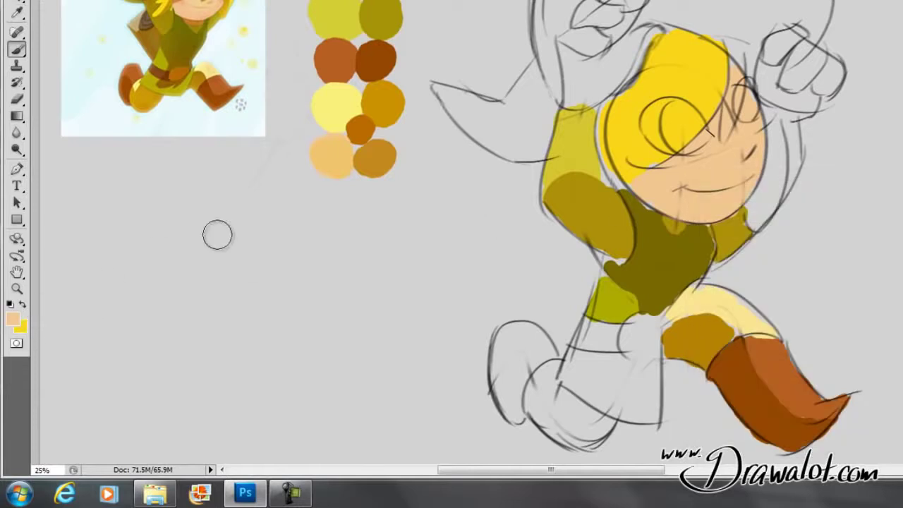
key("x")
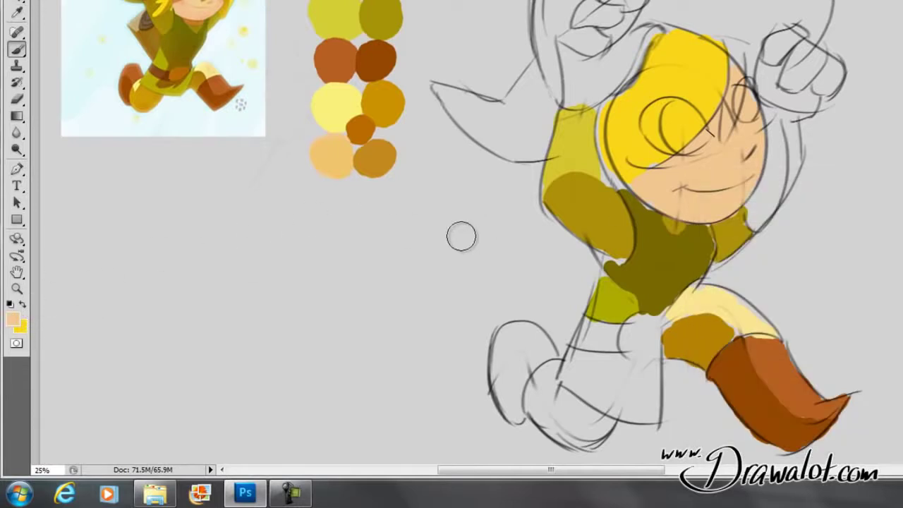
key("x")
Replace the peach background colour with black and swap the colours so black is the foreground and yellow the background
left_click(21, 327)
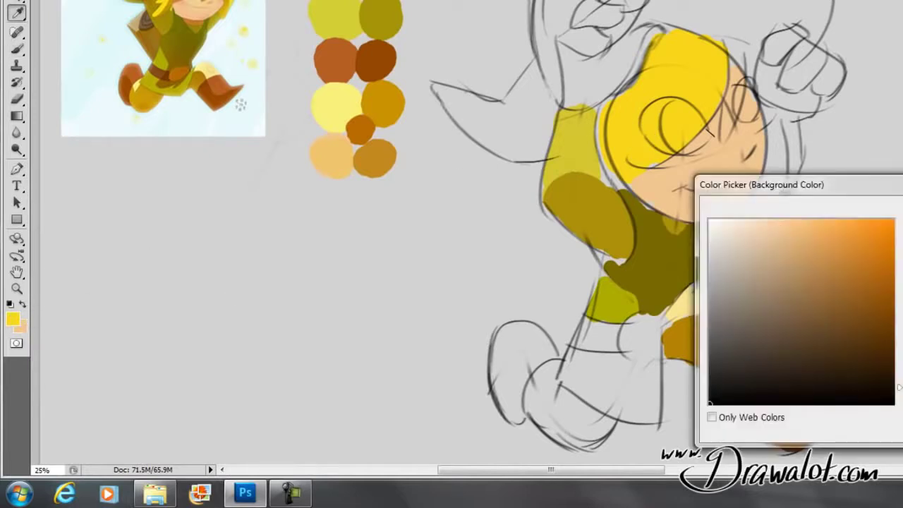
key("Return")
key("x")
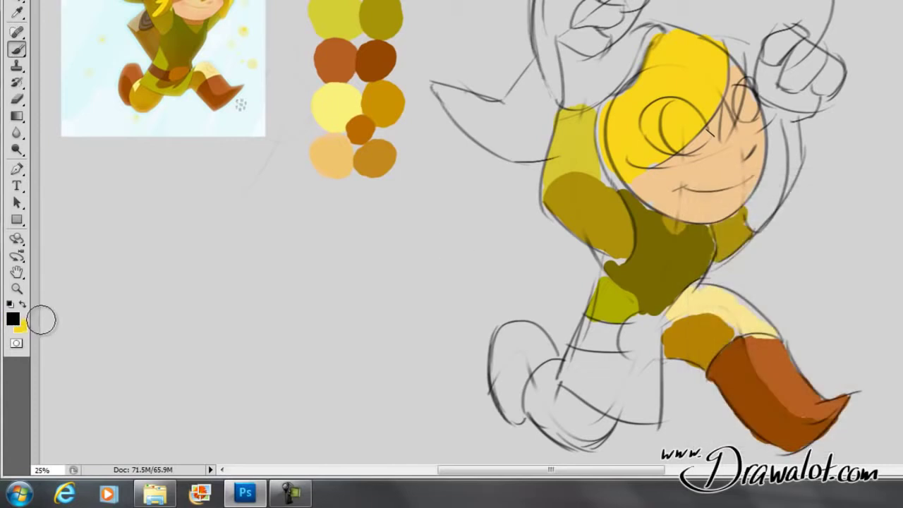
key("x")
key("x")
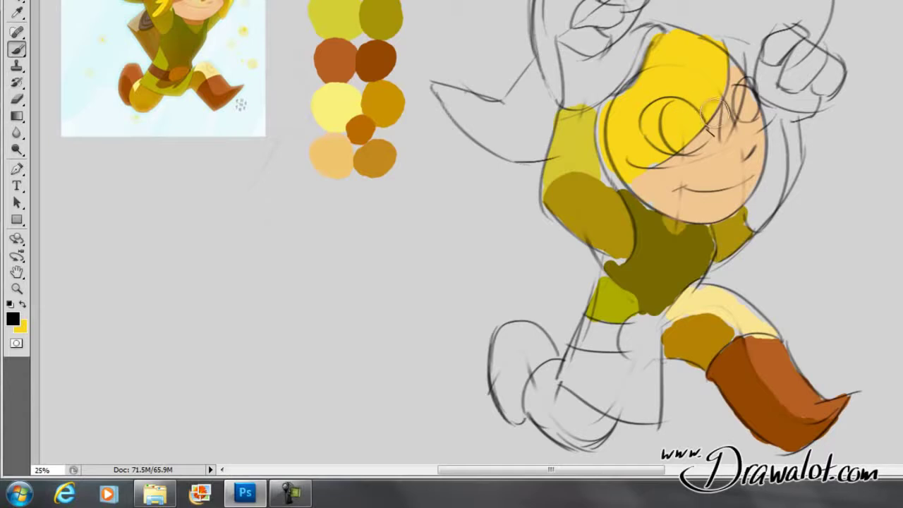
Paint the character's eyes and nose mark black with a 21 px hard round brush
right_click(700, 146)
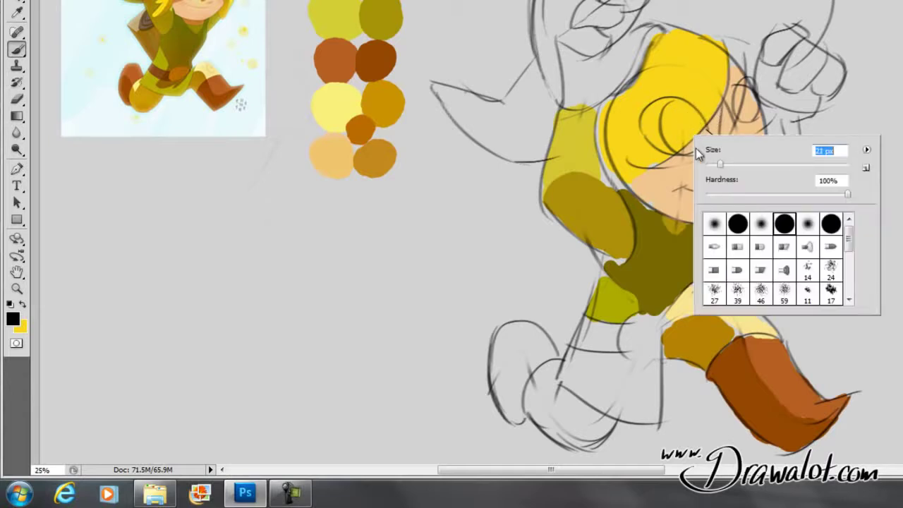
key("Return")
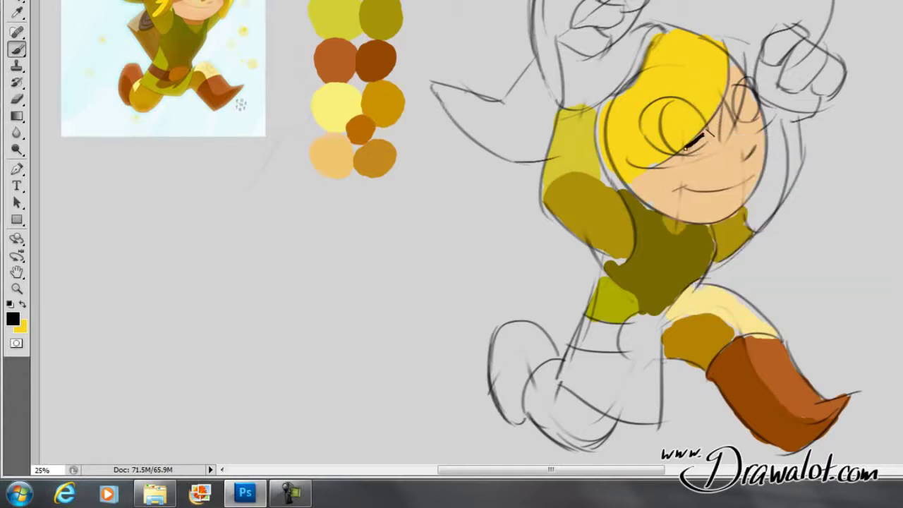
left_click_drag(699, 146, 680, 154)
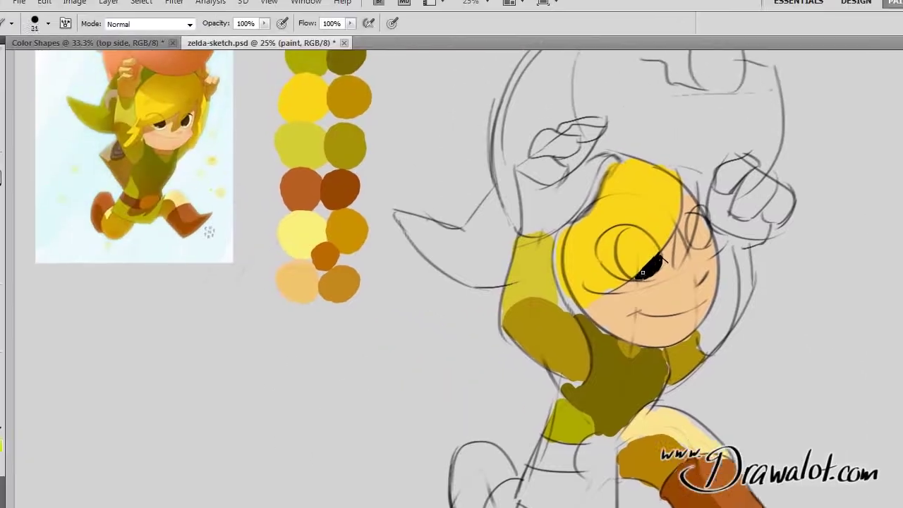
Fill the far upper sleeve with yellow-green, and sample the tunic's dark olive followed by the face's skin tone
mouse_move(755, 316)
left_mouse_down()
mouse_move(741, 348)
mouse_move(754, 309)
mouse_move(740, 322)
mouse_move(751, 271)
mouse_move(749, 333)
left_mouse_up()
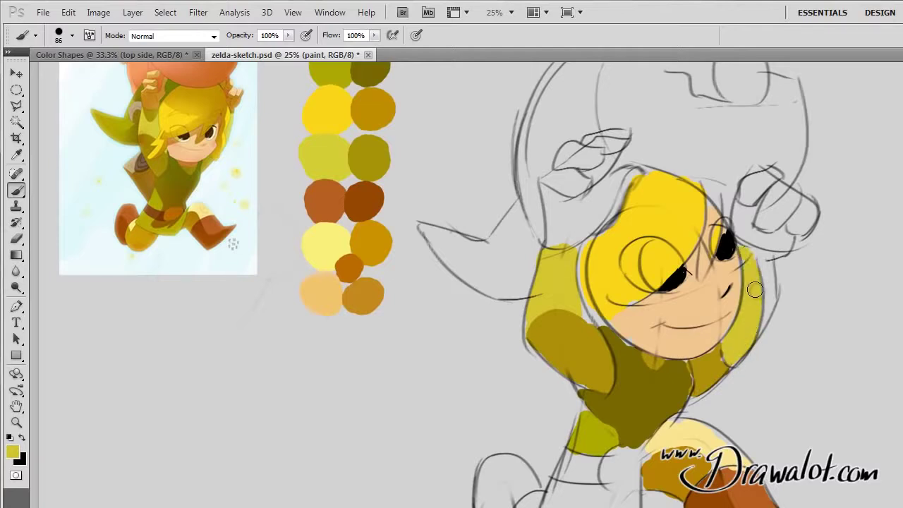
left_click(630, 359, "alt")
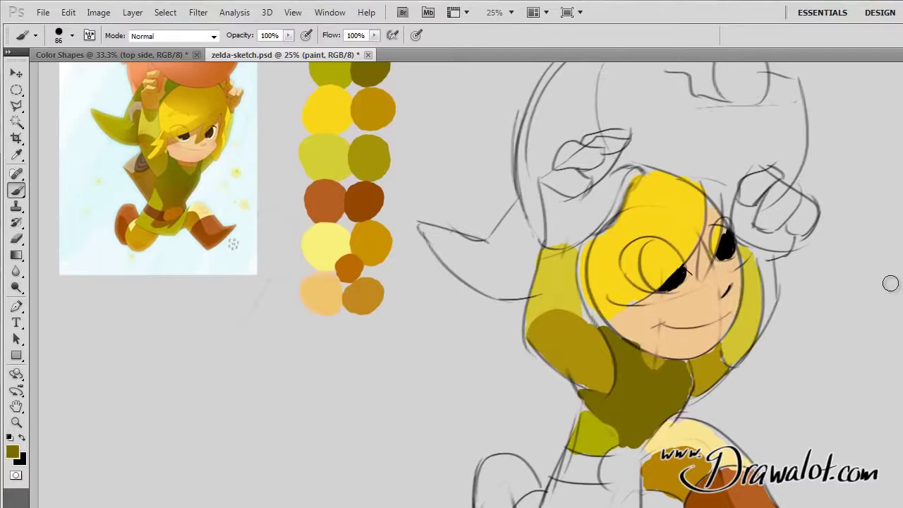
left_click(639, 323, "alt")
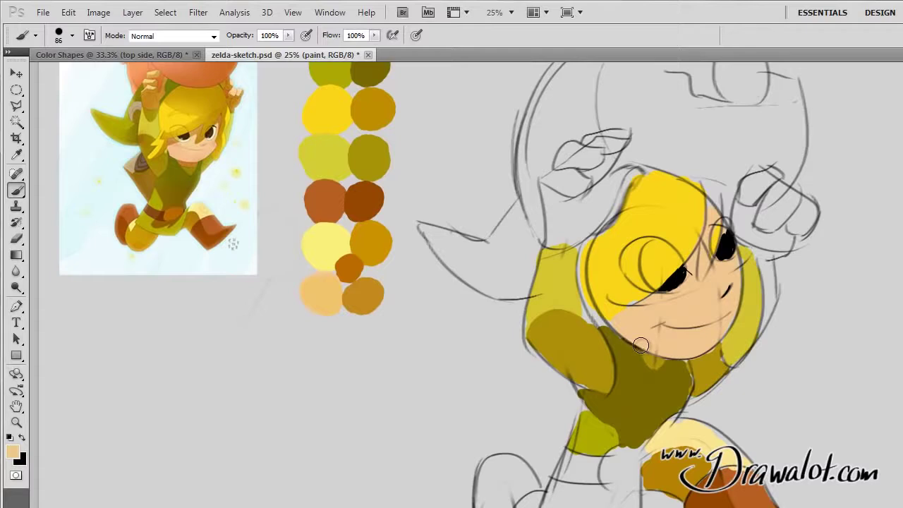
Select the flat sleeve, hair and tunic areas one at a time using the Magic Wand at tolerance 6
left_click(17, 122)
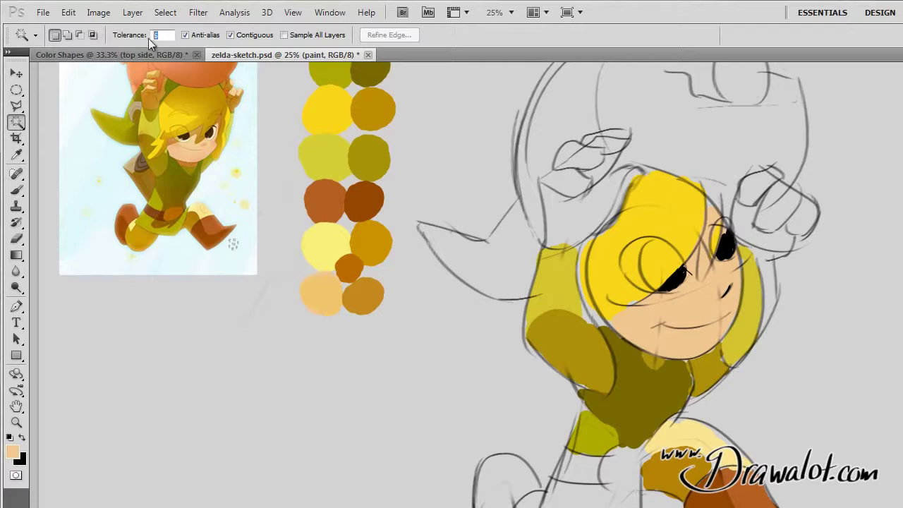
left_click(564, 346)
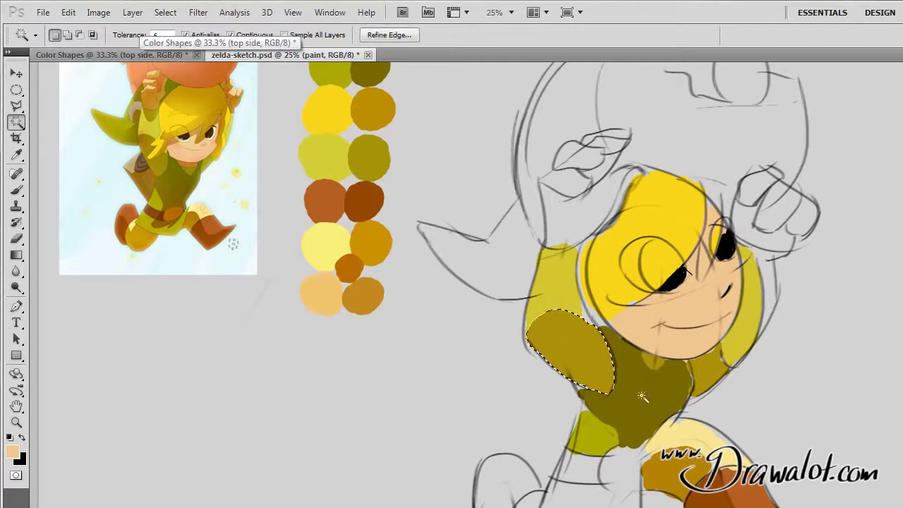
left_click(749, 329)
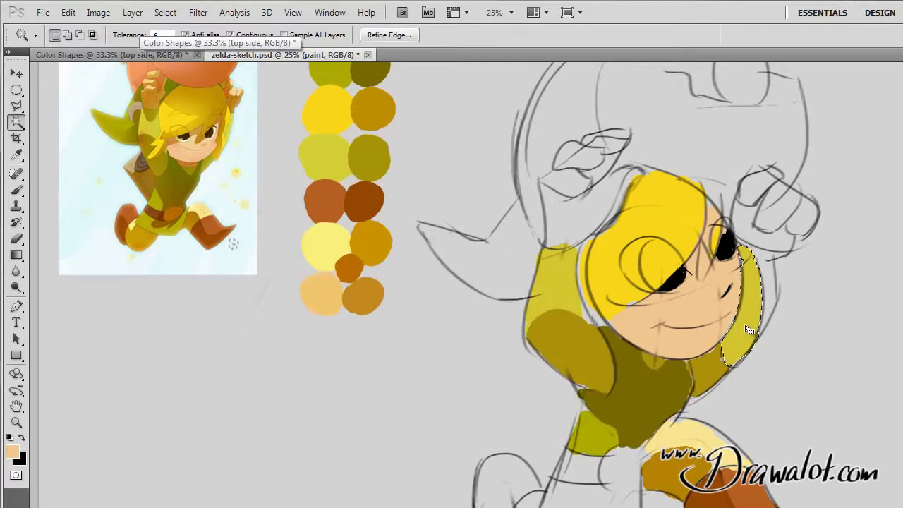
left_click(655, 234)
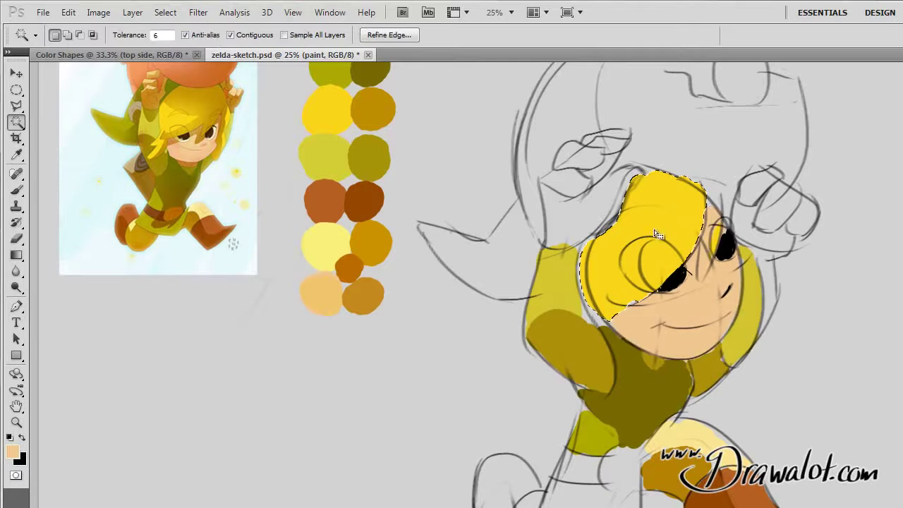
left_click(573, 309)
left_click(564, 338)
left_click(647, 399)
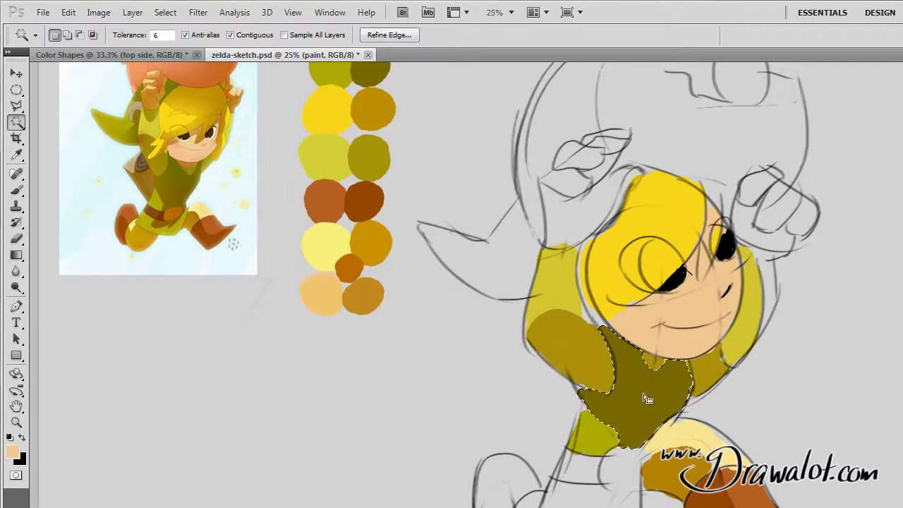
Set the Magic Wand tolerance to 0 and select the near lower sleeve, examining its edge pixels up close
left_click(156, 34)
type("0")
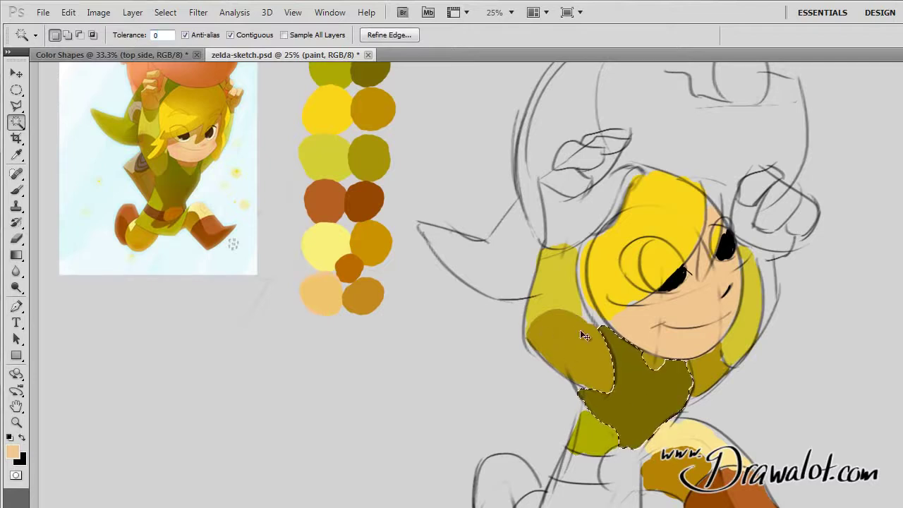
left_click(575, 338, "ctrl")
left_click(568, 338, "ctrl")
left_click_drag(570, 335, 620, 325)
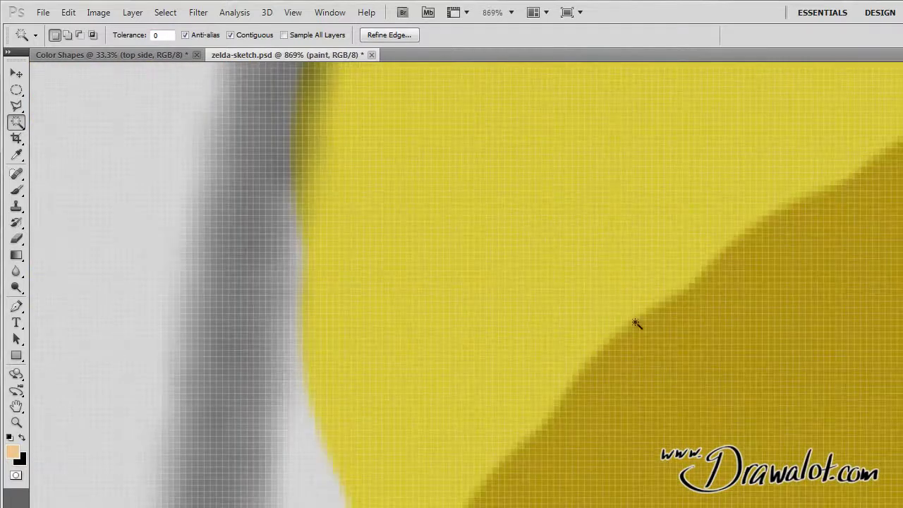
left_click(766, 328)
Set the Magic Wand tolerance to 22 and reselect the near lower sleeve's dark golden area
left_click_drag(126, 37, 166, 48)
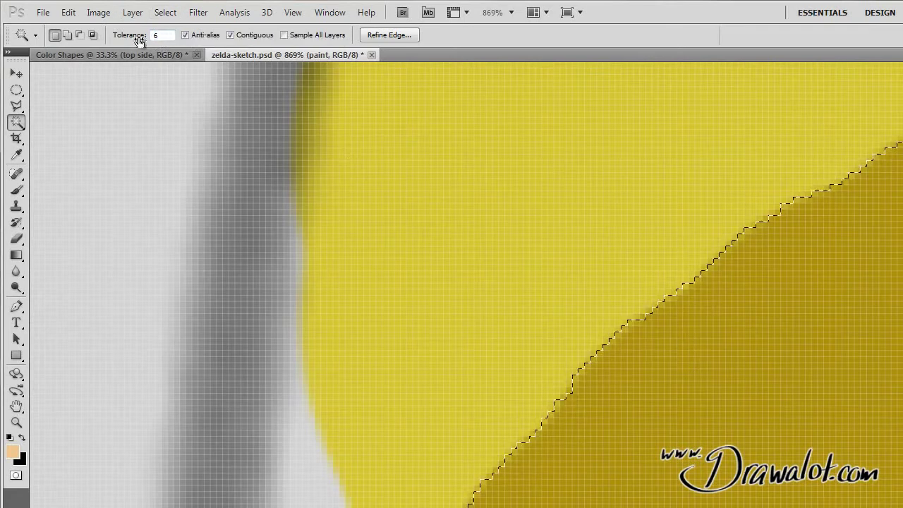
type("22")
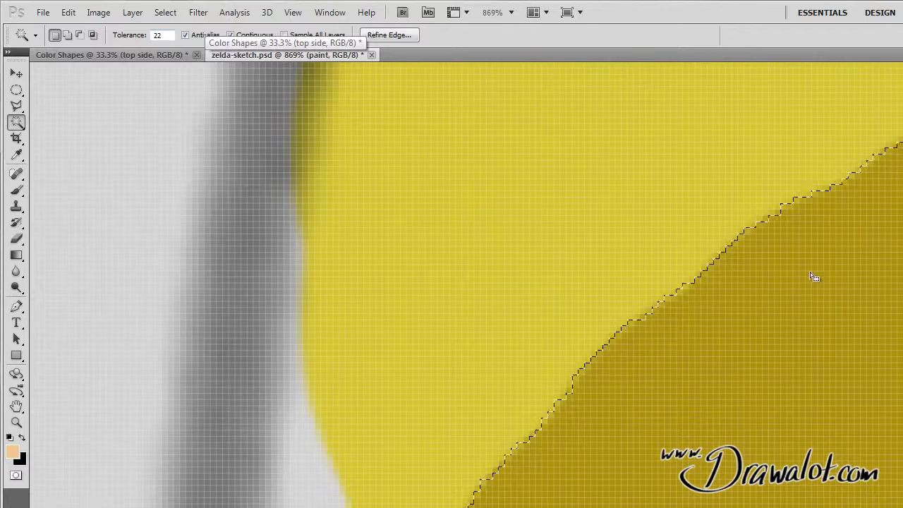
scroll(682, 321, "down", 5)
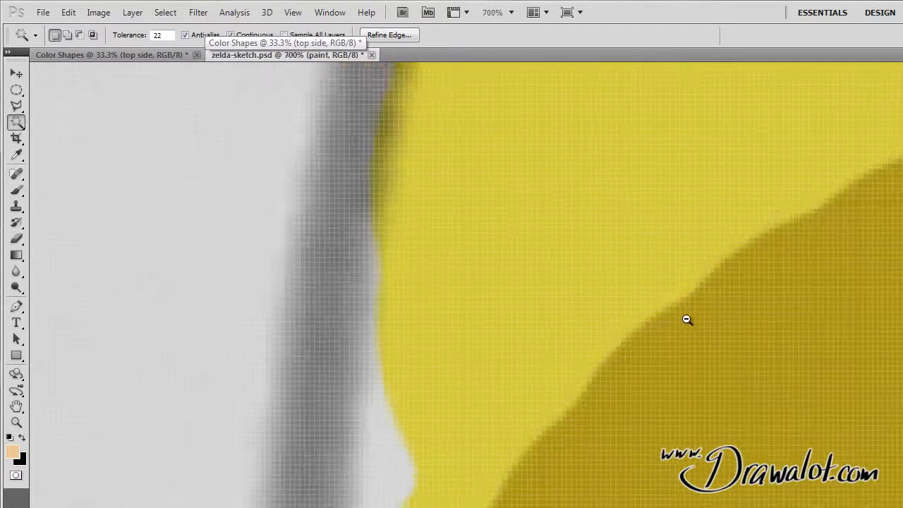
scroll(698, 321, "down", 7)
left_click(722, 315)
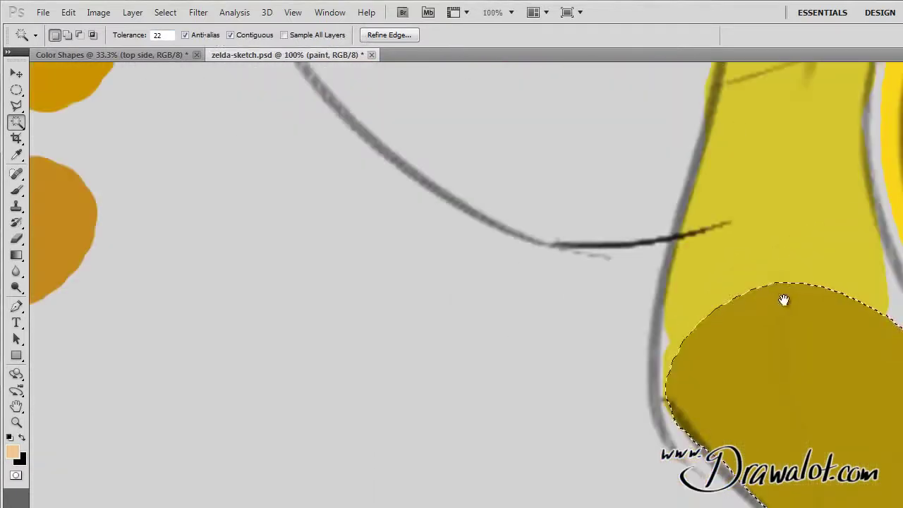
scroll(589, 331, "down", 3)
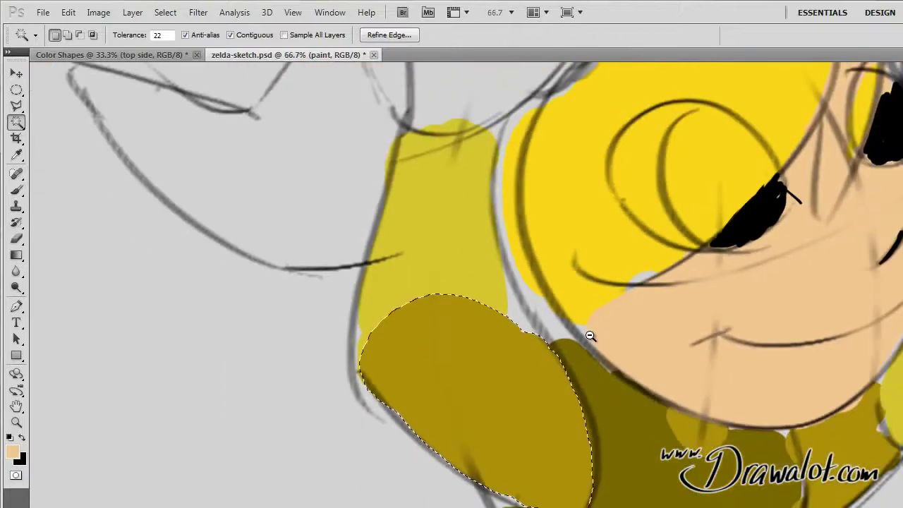
View the near lower sleeve's selection as a Quick Mask overlay, compare it with the normal view, and re-enter Quick Mask
scroll(608, 328, "down", 2)
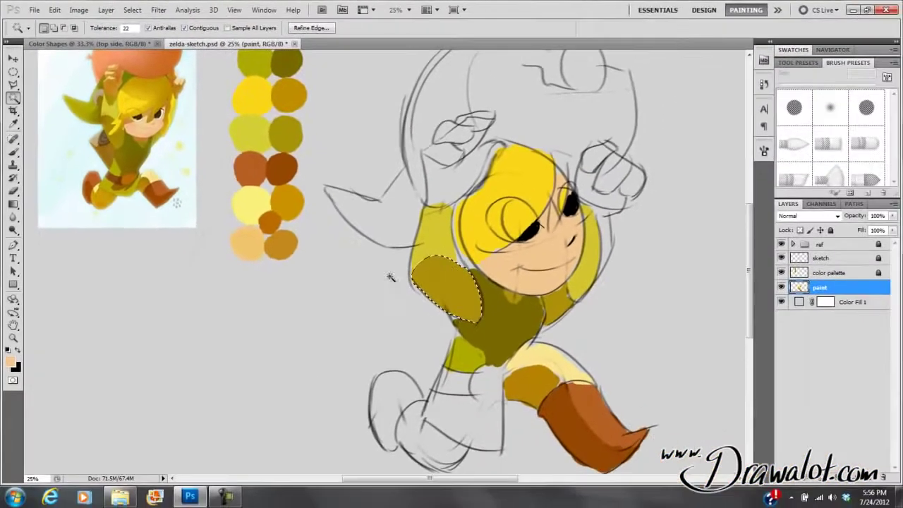
left_click(12, 380)
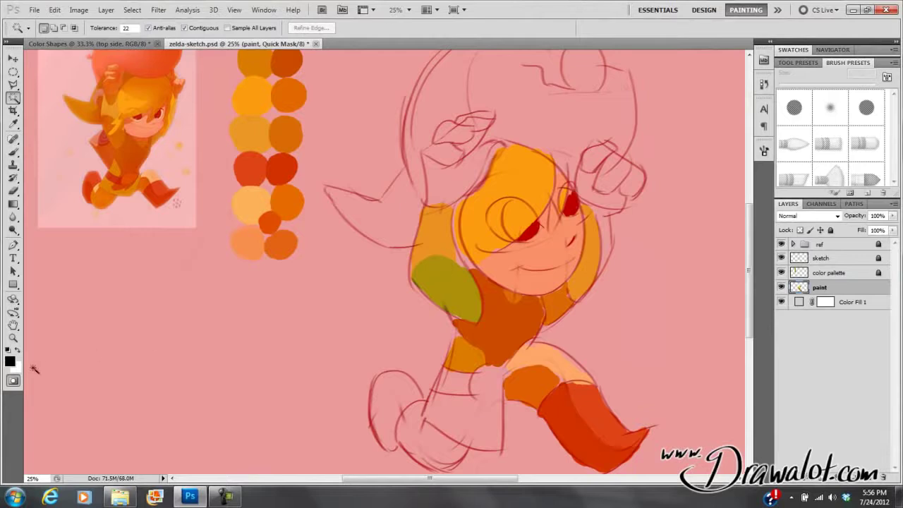
left_click(12, 381)
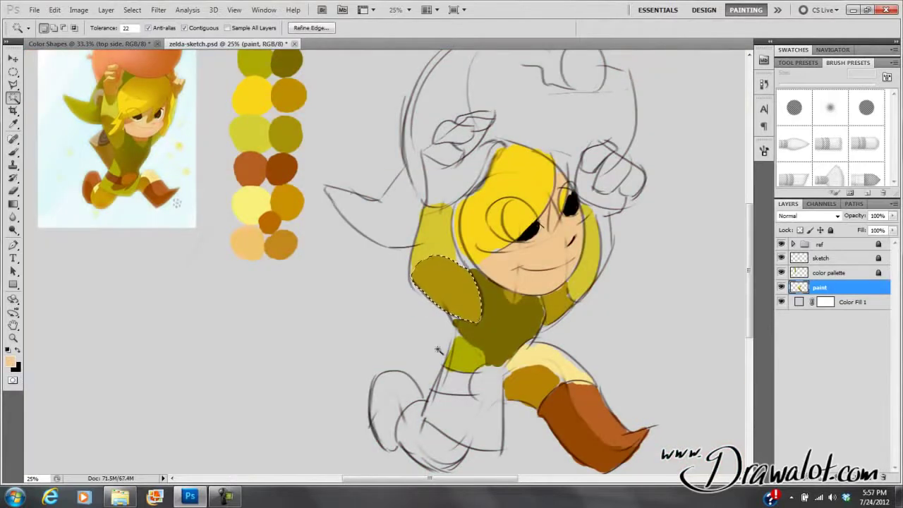
left_click(12, 381)
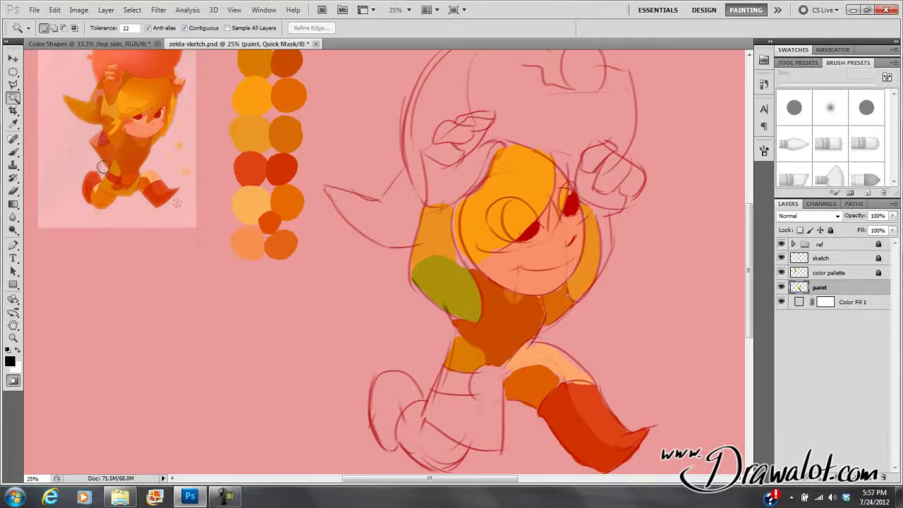
Set up a soft round 569 px brush with 55% opacity, and leave Quick Mask mode
key("b")
right_click(417, 181)
left_click_drag(478, 216, 516, 215)
left_click(51, 37)
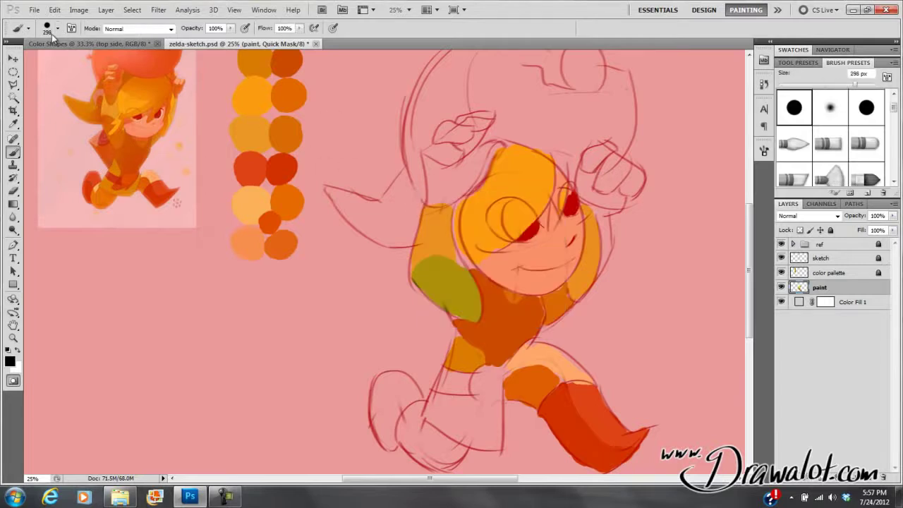
left_click(59, 30)
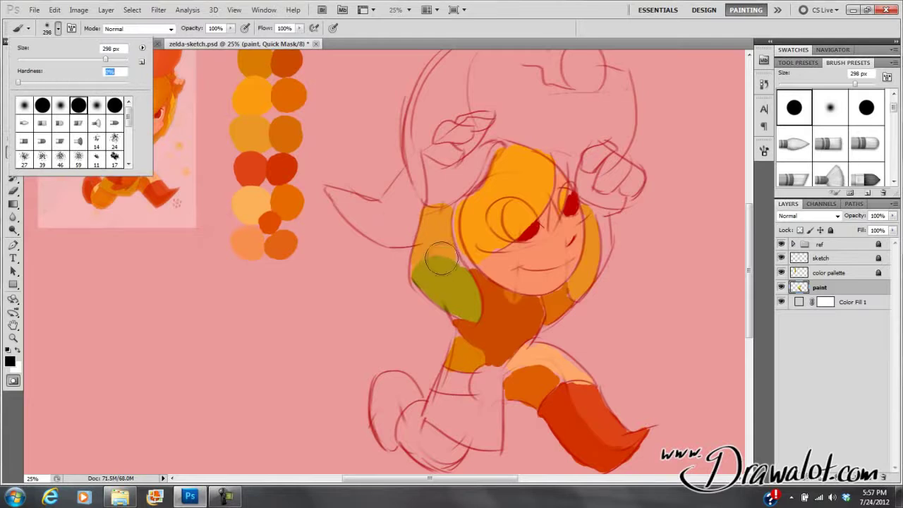
left_click(409, 35)
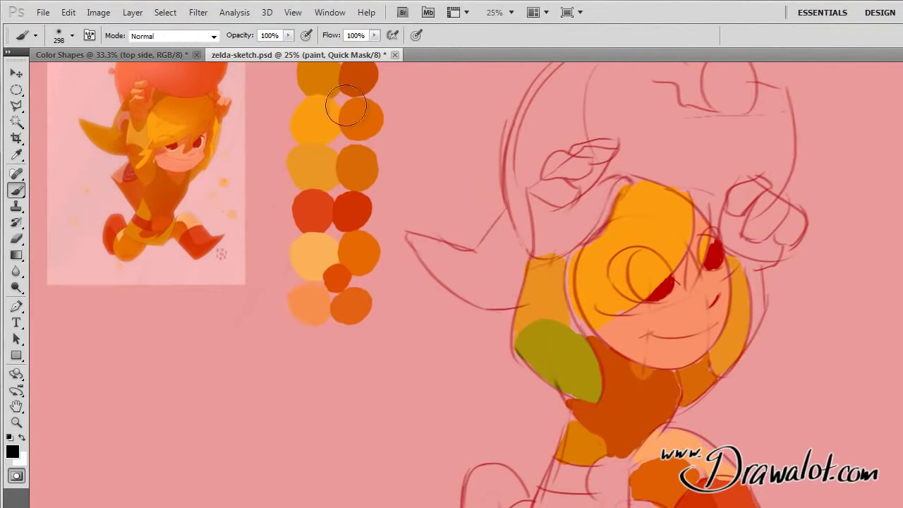
left_click(289, 36)
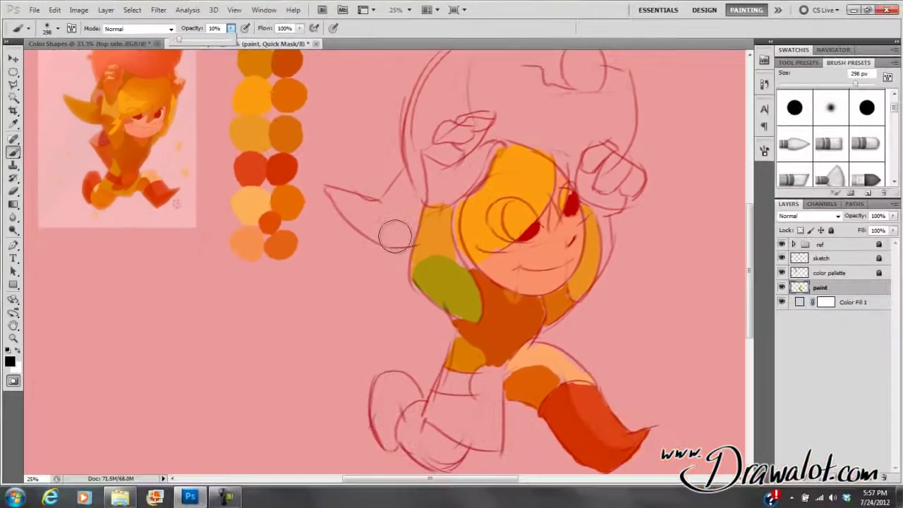
key("q")
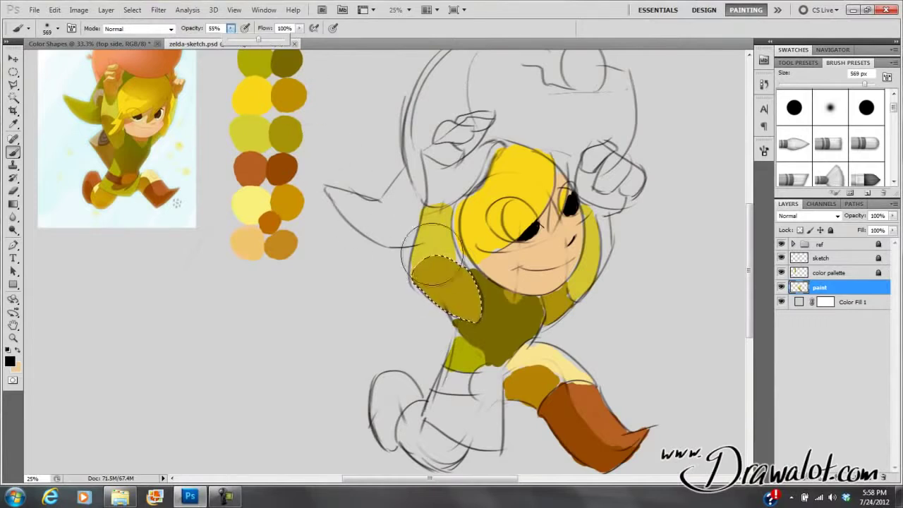
Try a black brush stroke across the selected near lower sleeve, and undo it
left_click_drag(459, 270, 407, 306)
key("ctrl+z")
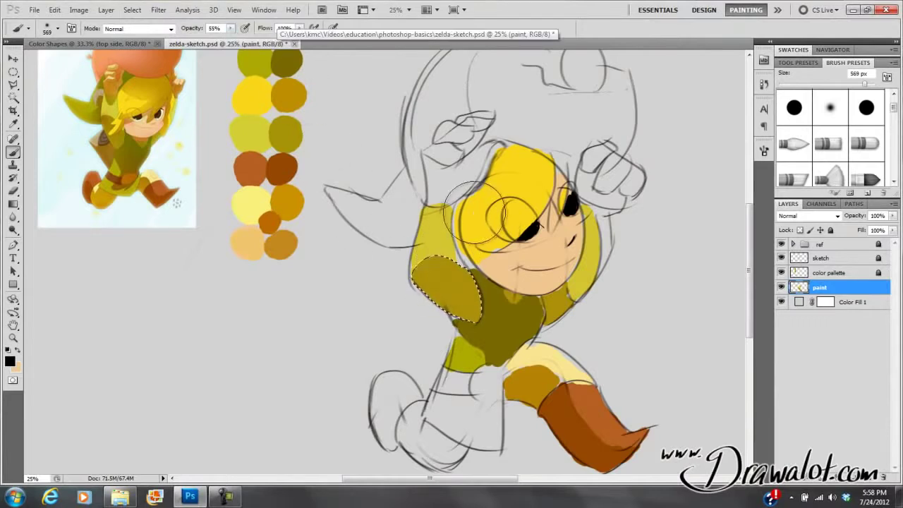
key("ctrl+alt+z")
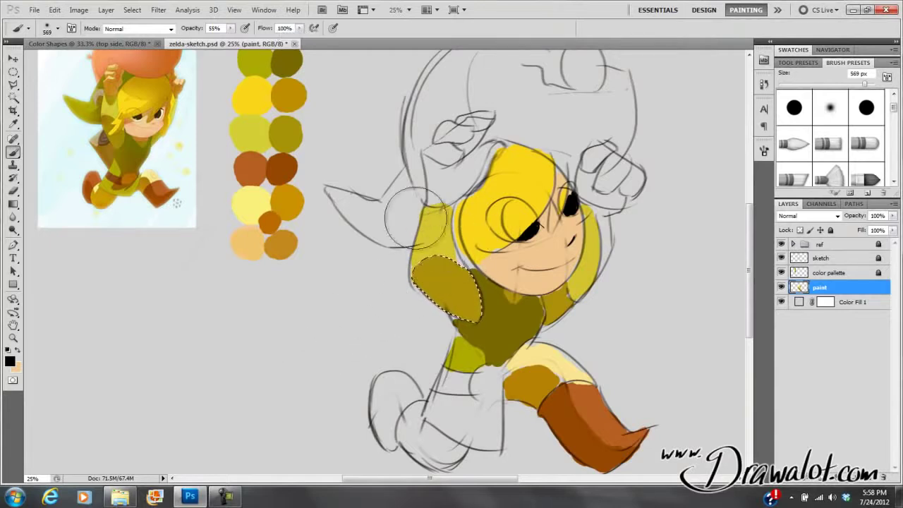
Set the brush to 25% opacity and Overlay mode for shading the selected lower sleeve
left_click(230, 29)
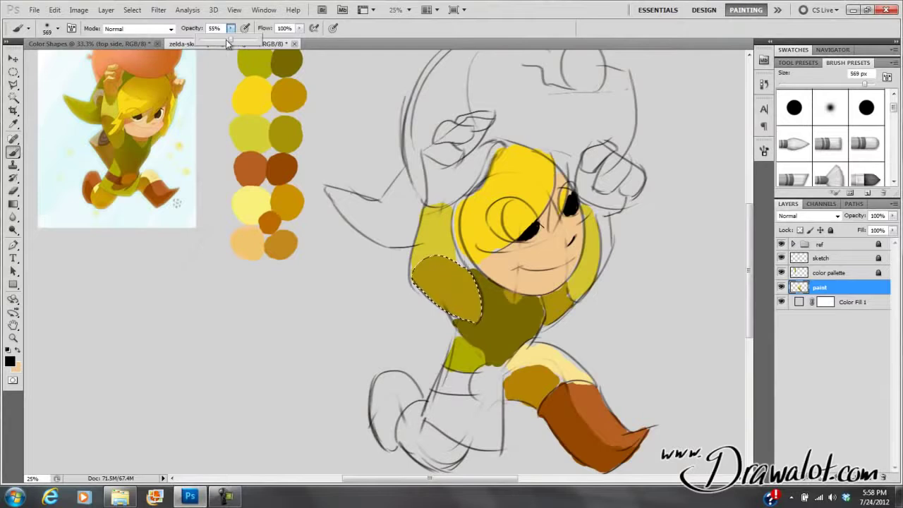
left_click_drag(216, 45, 212, 45)
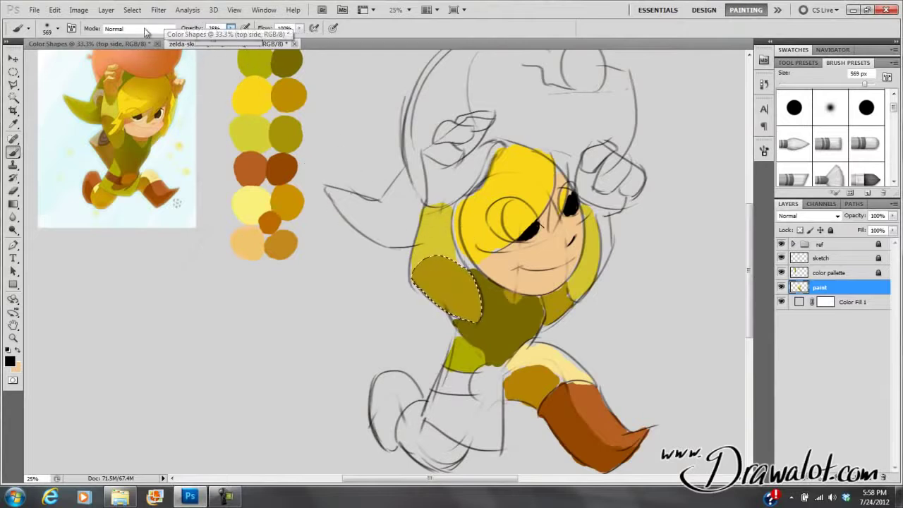
left_click(170, 29)
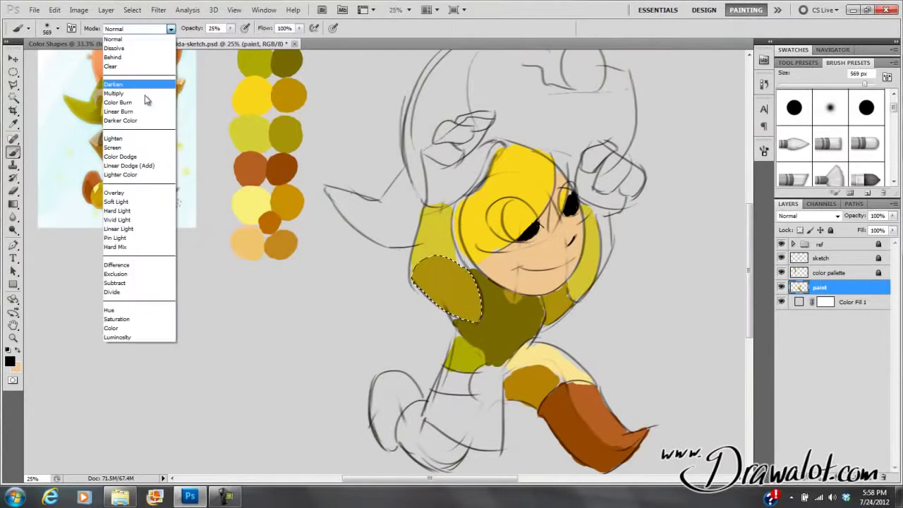
left_click(122, 194)
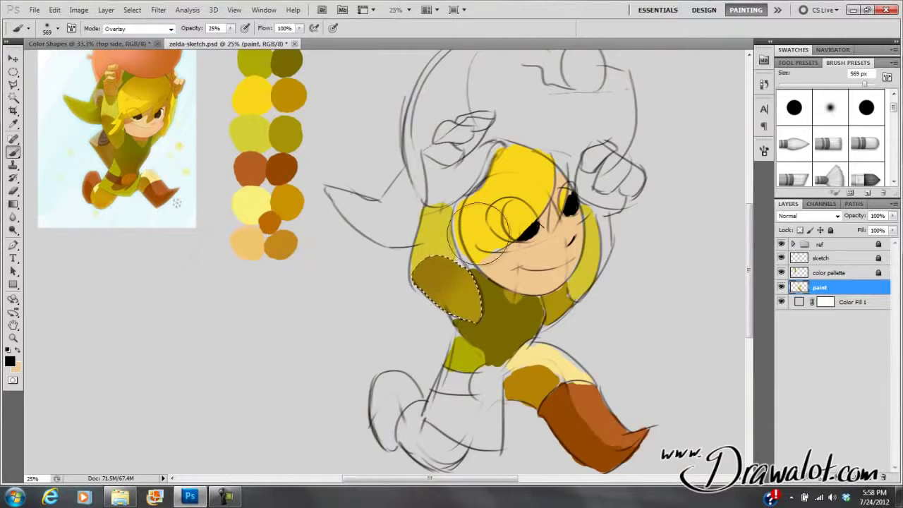
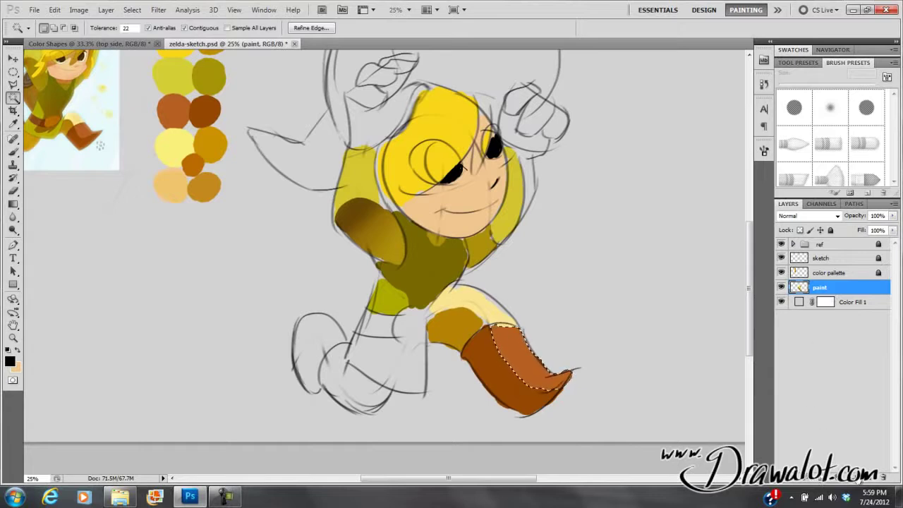
Add a new layer above the paint layer, and give it a layer mask from the boot's light brown selection
left_click(871, 478)
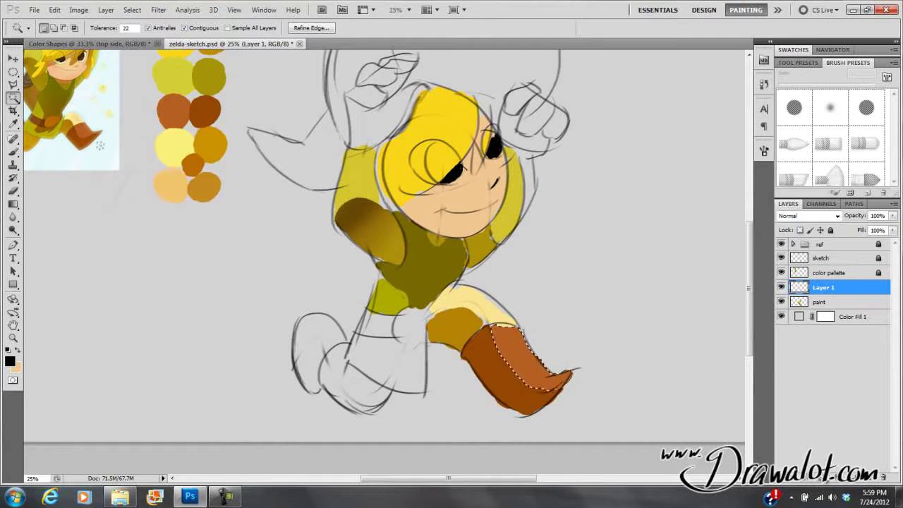
left_click(823, 479)
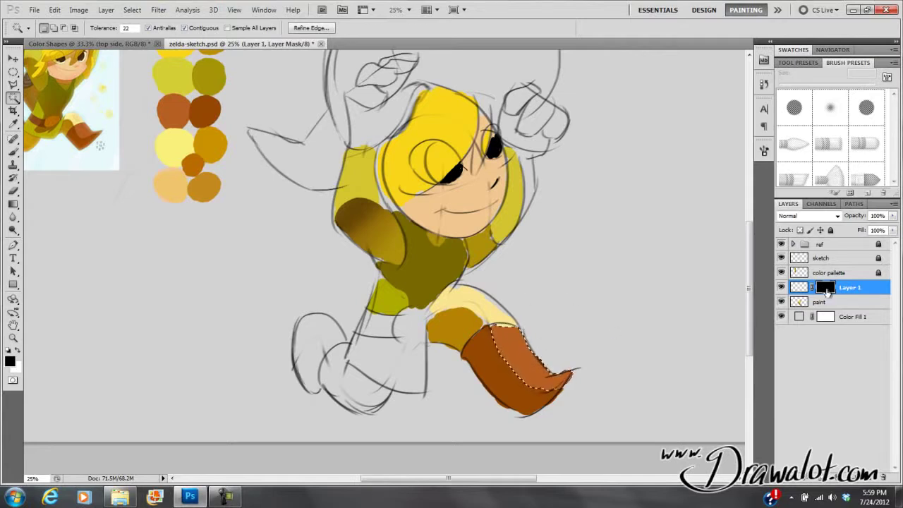
Load the paint layer, sketch layer and Layer 1's mask as selections one after another, and deselect
left_click(804, 304, "ctrl")
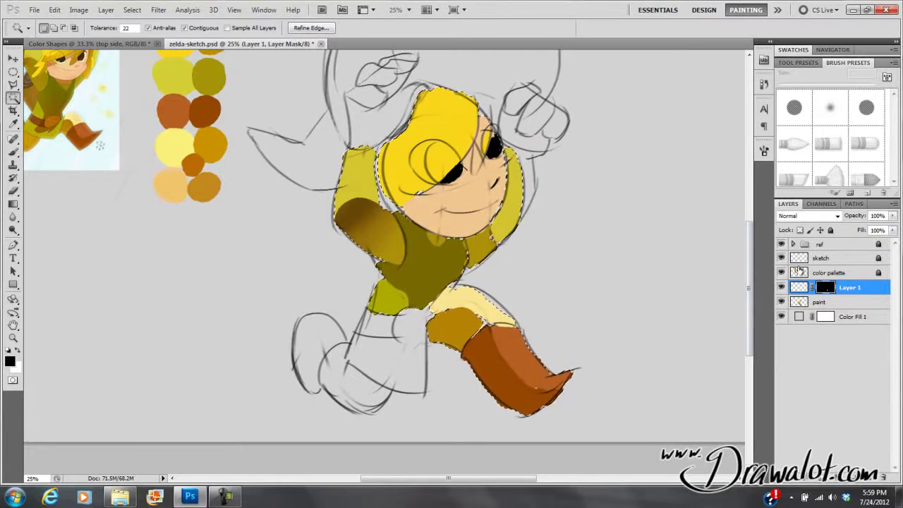
left_click(799, 258, "ctrl+shift")
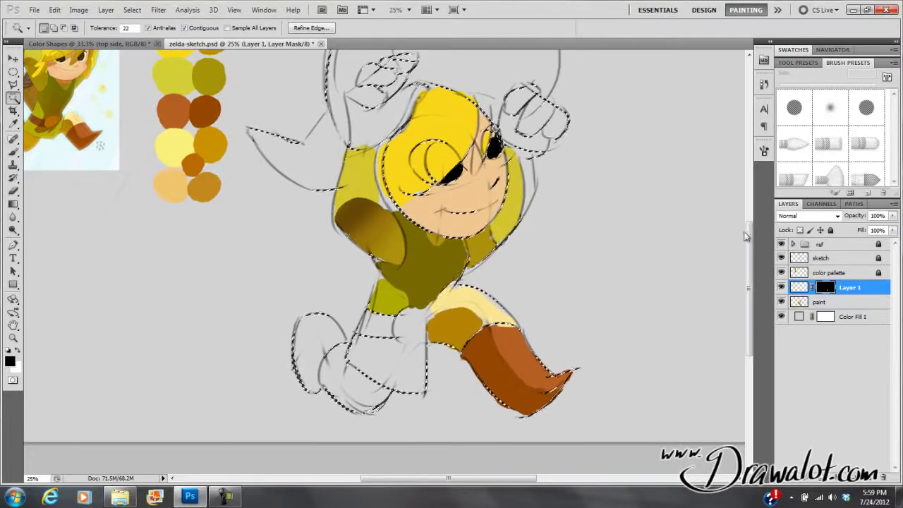
left_click(825, 290, "ctrl")
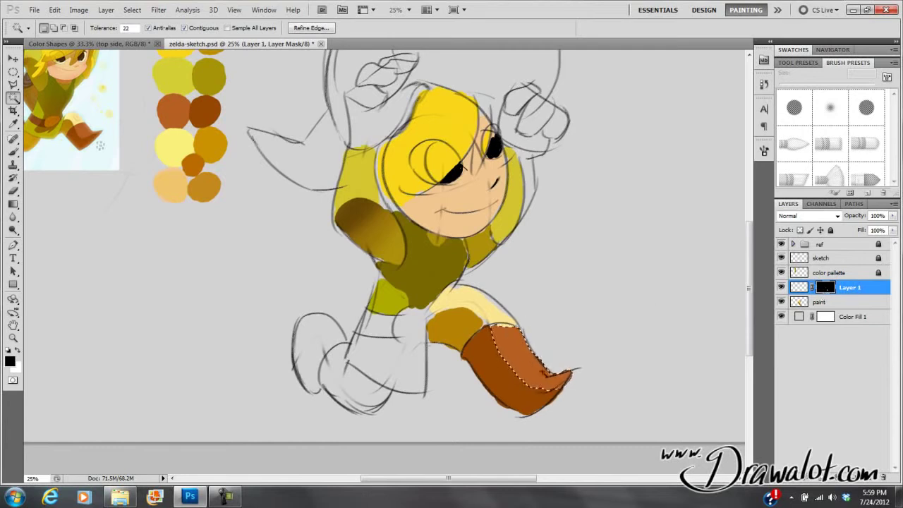
key("ctrl+d")
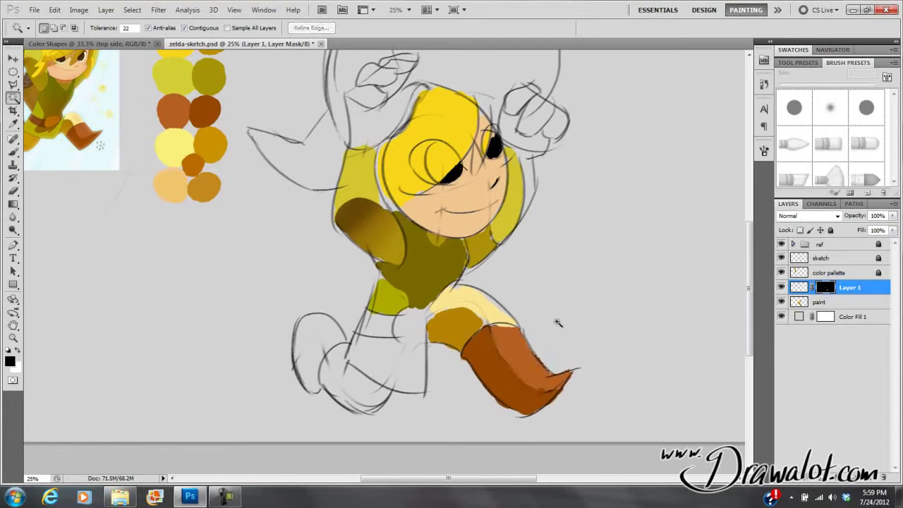
Target Layer 1's mask, and dab the upper boot with a 13 px white Overlay brush at 61% opacity
left_click(804, 288)
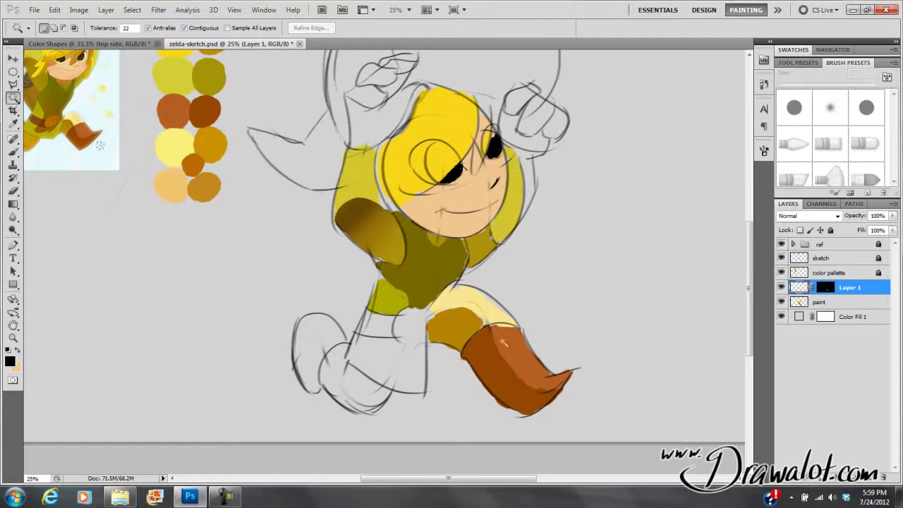
left_click(827, 287)
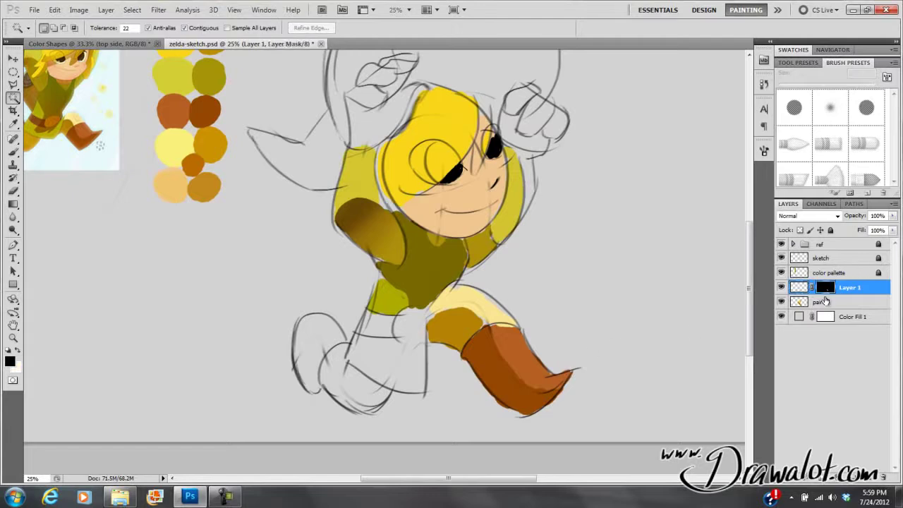
key("b")
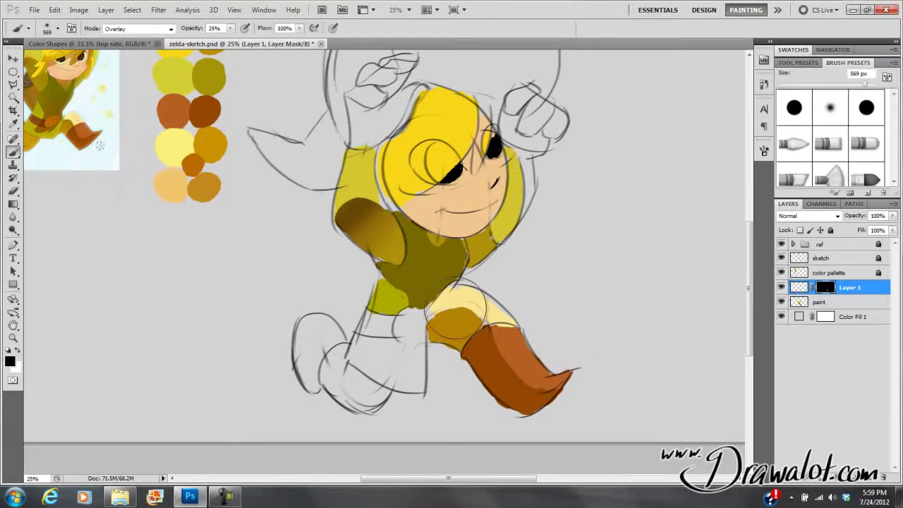
right_click(494, 275)
left_click_drag(517, 289, 503, 289)
left_click(20, 356)
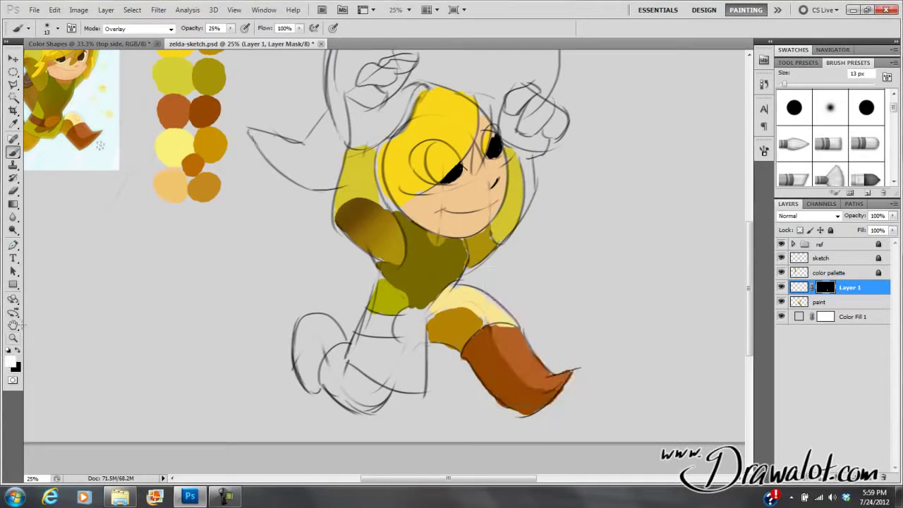
left_click(230, 28)
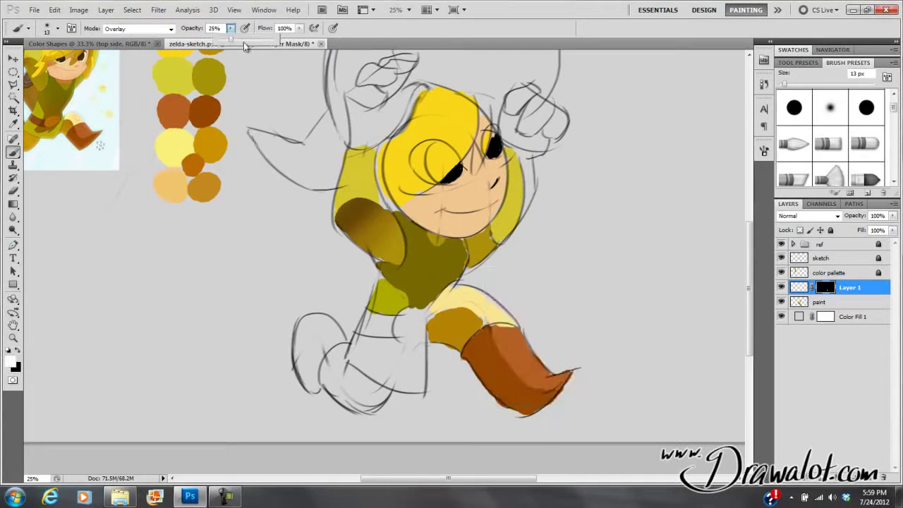
left_click_drag(237, 43, 249, 44)
left_click(505, 339)
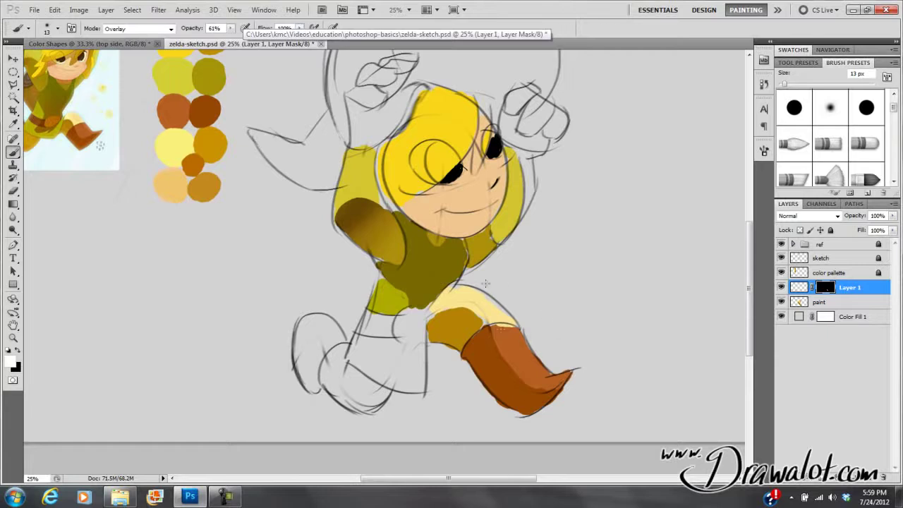
Switch to black, resize the brush and dab the mask at the upper boot, and change the brush's blending mode
left_click(17, 351)
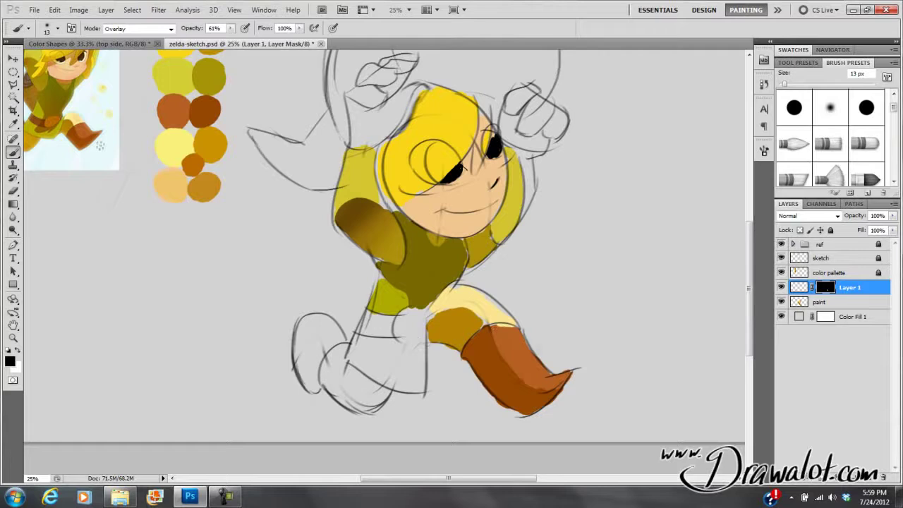
right_click(470, 342)
left_click_drag(498, 362, 519, 363)
left_click(494, 333)
left_click(137, 28)
left_click(132, 172)
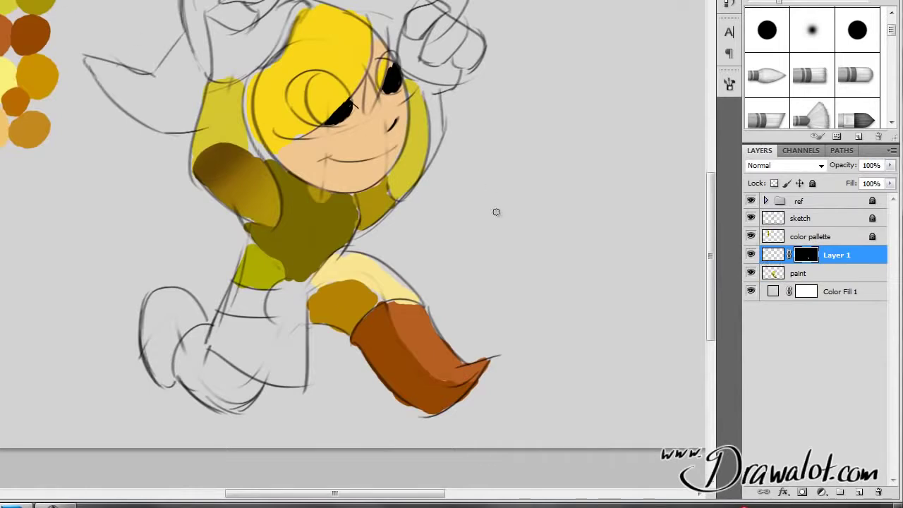
Inspect the boot up close, and target Layer 1's image content followed by its layer mask
scroll(432, 339, "up", 3)
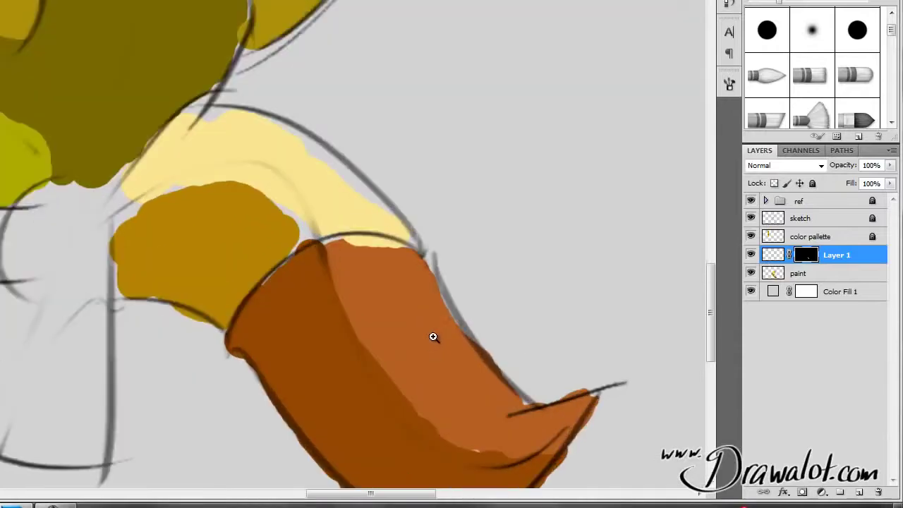
left_click_drag(432, 344, 377, 280)
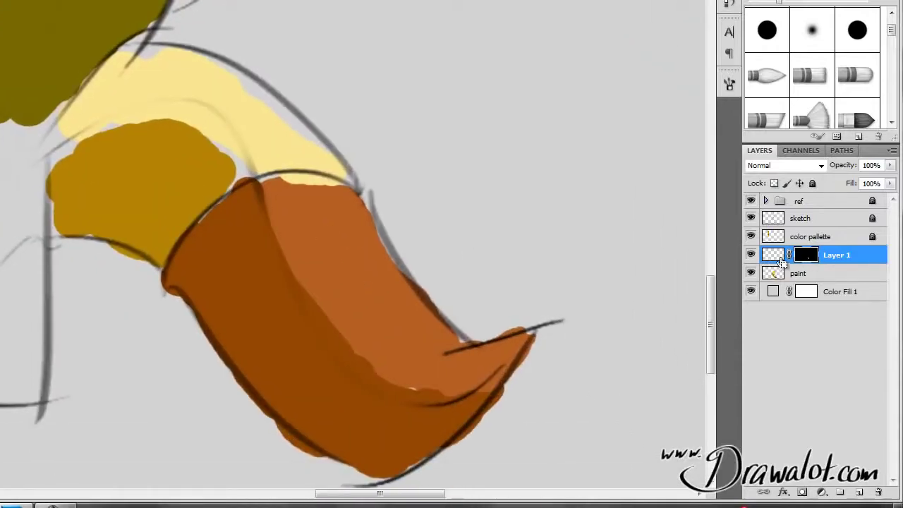
left_click(776, 258)
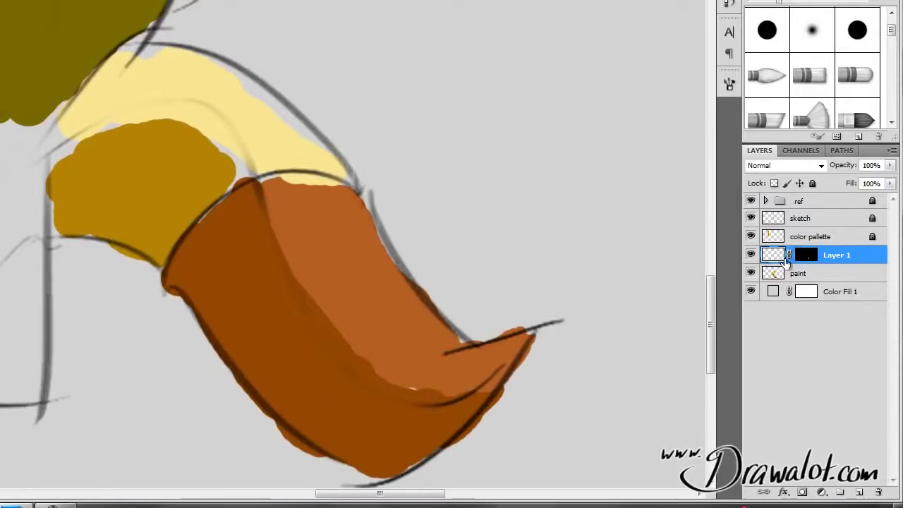
left_click(806, 254)
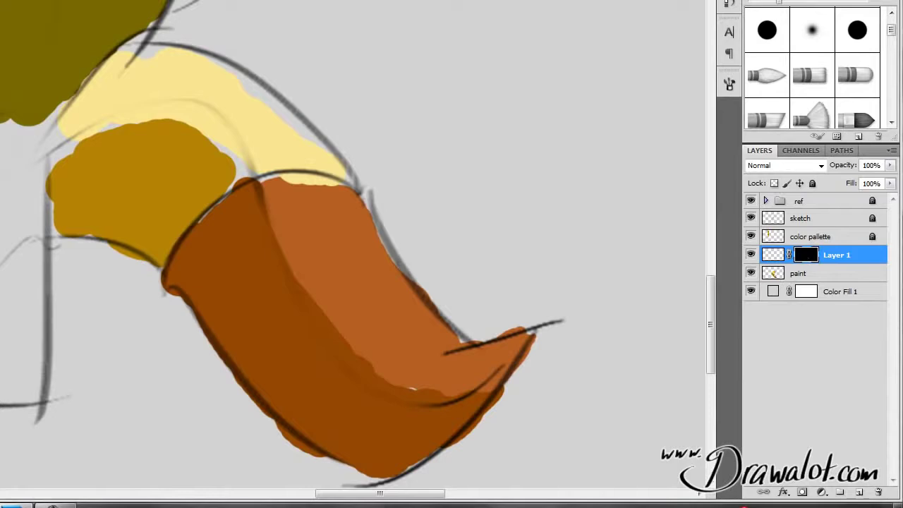
key("alt")
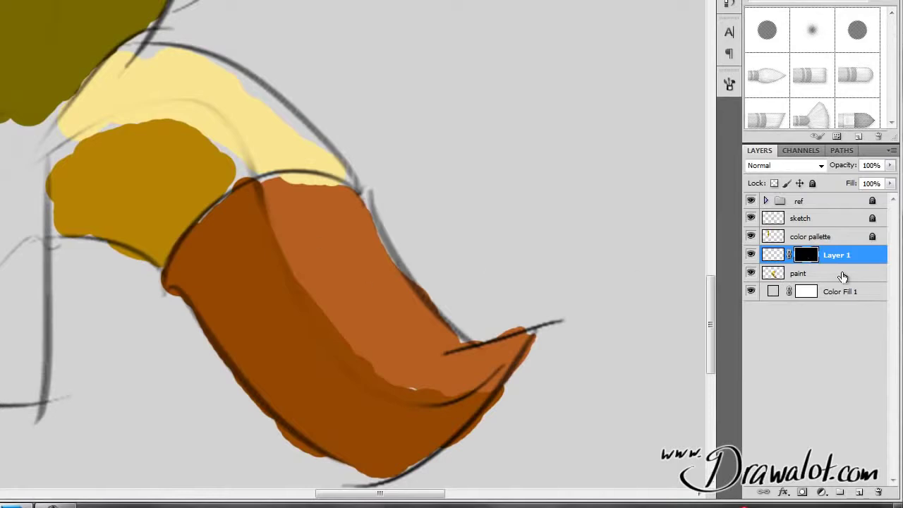
Delete Layer 1's mask, and select the boot's lighter brown area on the paint layer with the Magic Wand at tolerance 22
right_click(807, 260)
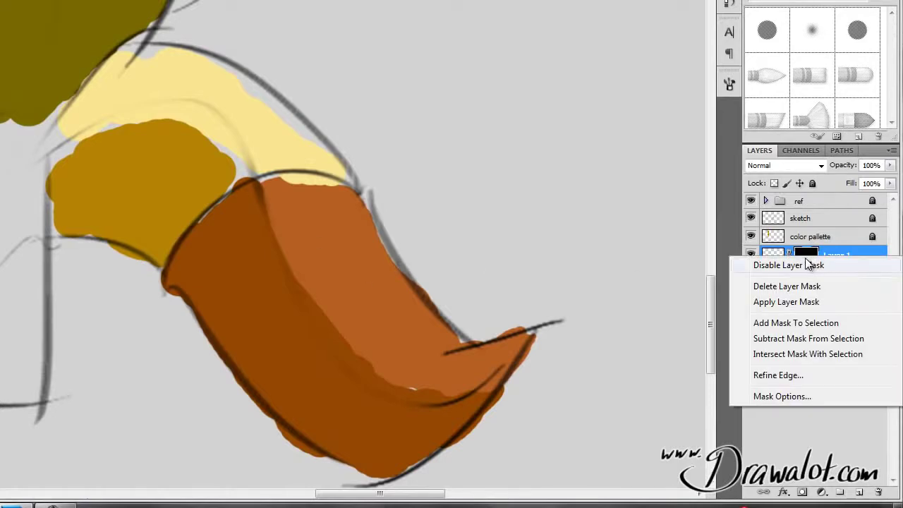
left_click(789, 288)
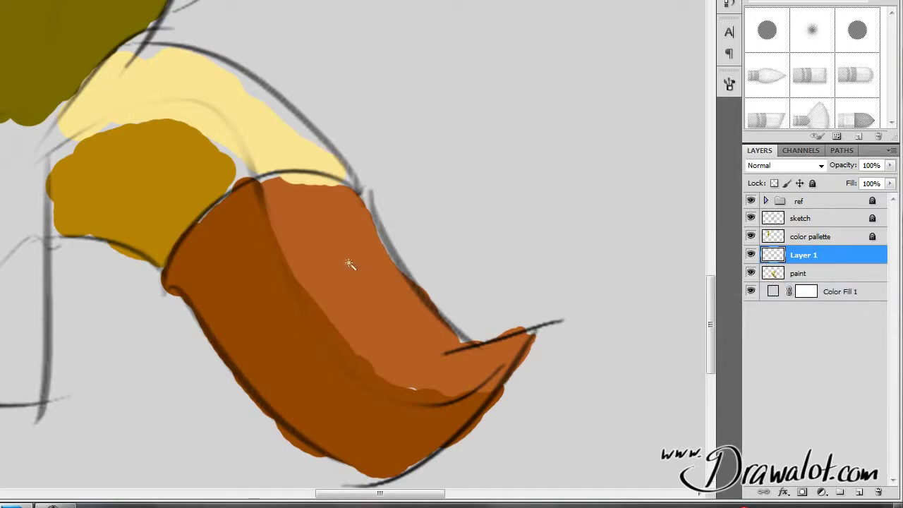
left_click(782, 274)
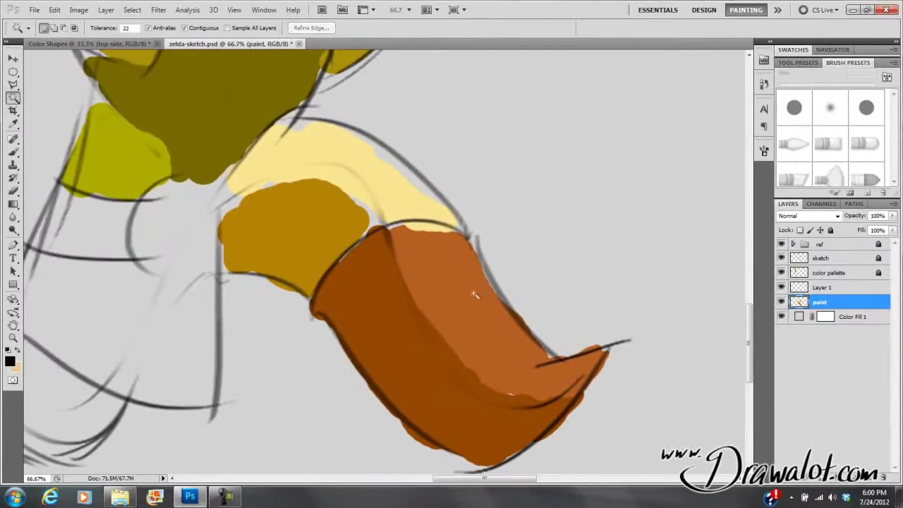
left_click(435, 290)
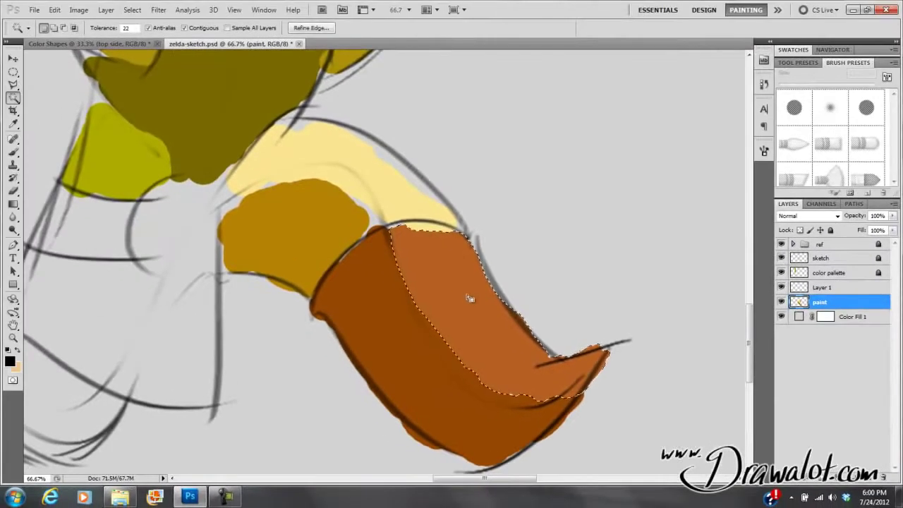
Add a layer mask to Layer 1 from the selected boot area, undoing the first attempt and adding it again
left_click(821, 287)
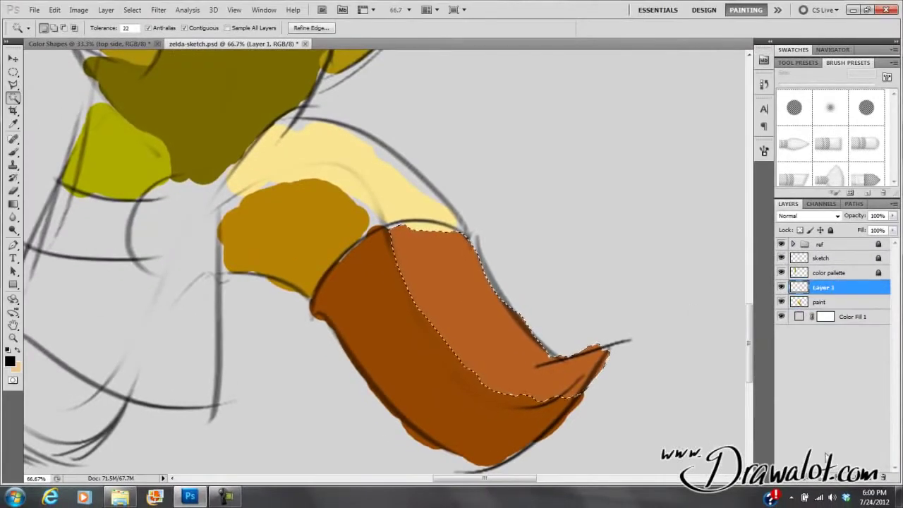
left_click(825, 480)
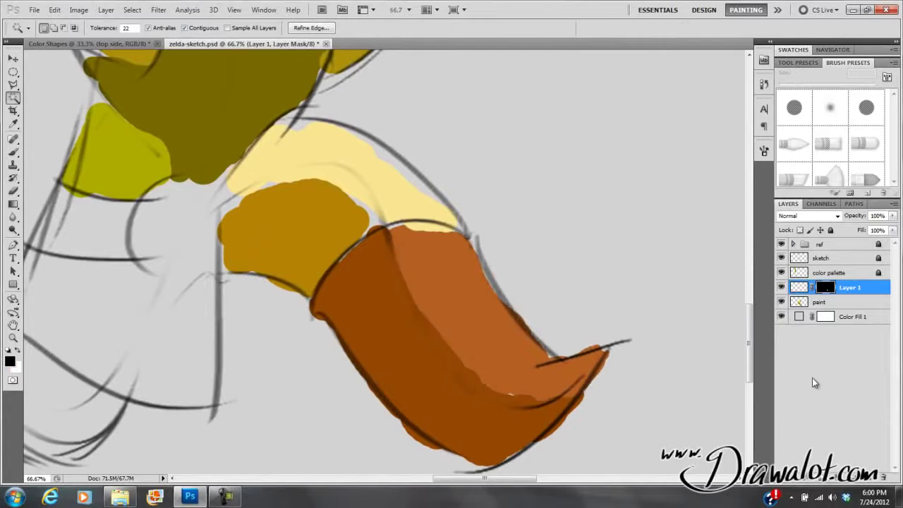
key("ctrl+z")
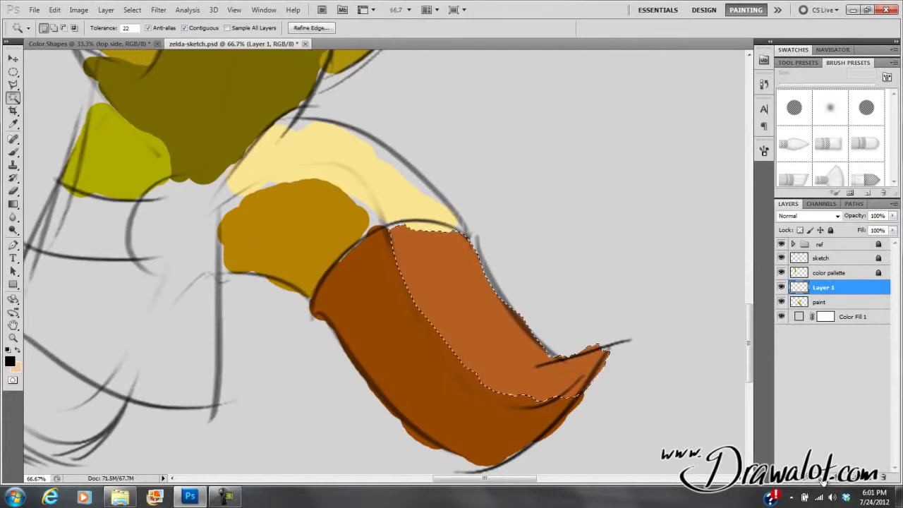
left_click(824, 480)
key("ctrl+i")
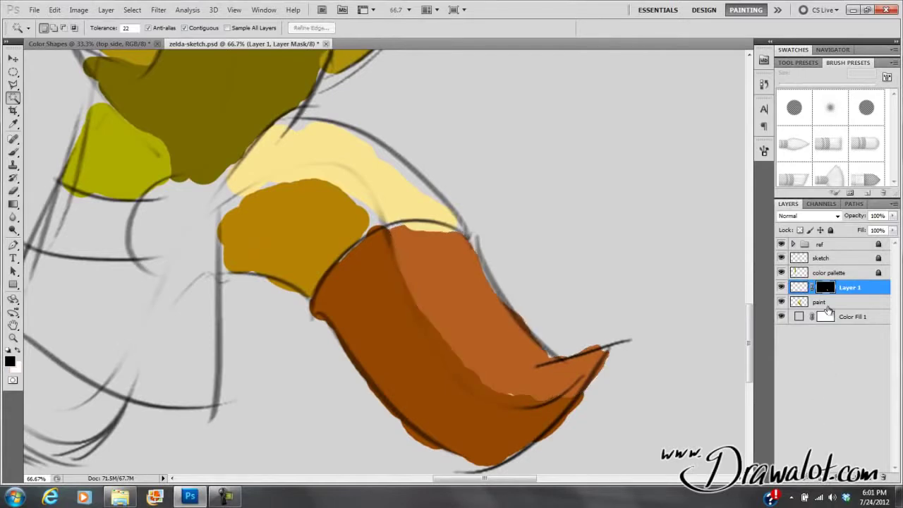
Scribble black zigzag strokes over the boot's lighter area on Layer 1's image with a 53 px brush at 61% opacity, redoing the first scribble
left_click(798, 287)
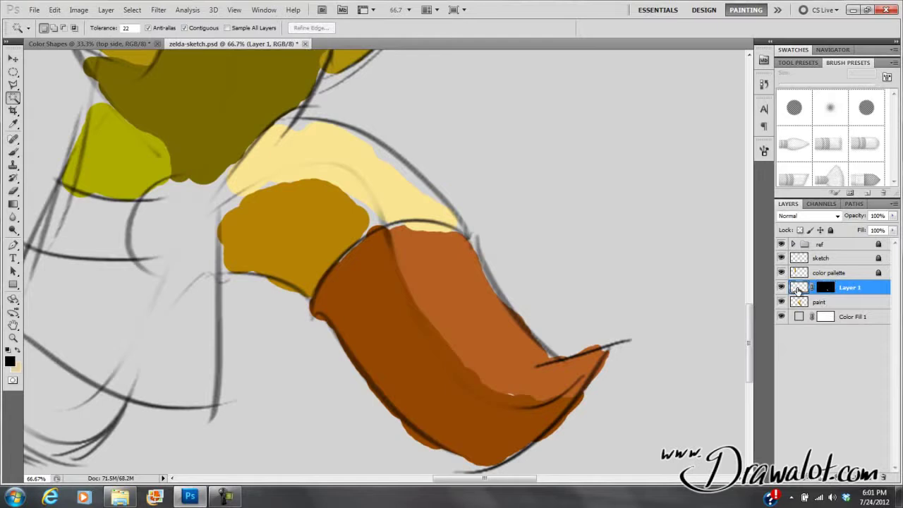
key("b")
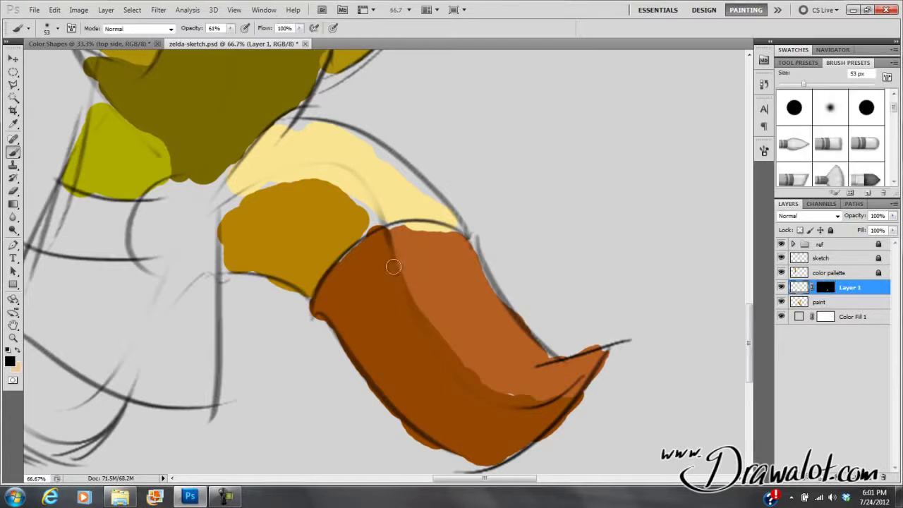
mouse_move(419, 241)
left_mouse_down()
mouse_move(393, 288)
mouse_move(512, 272)
mouse_move(423, 340)
mouse_move(534, 314)
mouse_move(542, 330)
mouse_move(523, 397)
mouse_move(552, 401)
left_mouse_up()
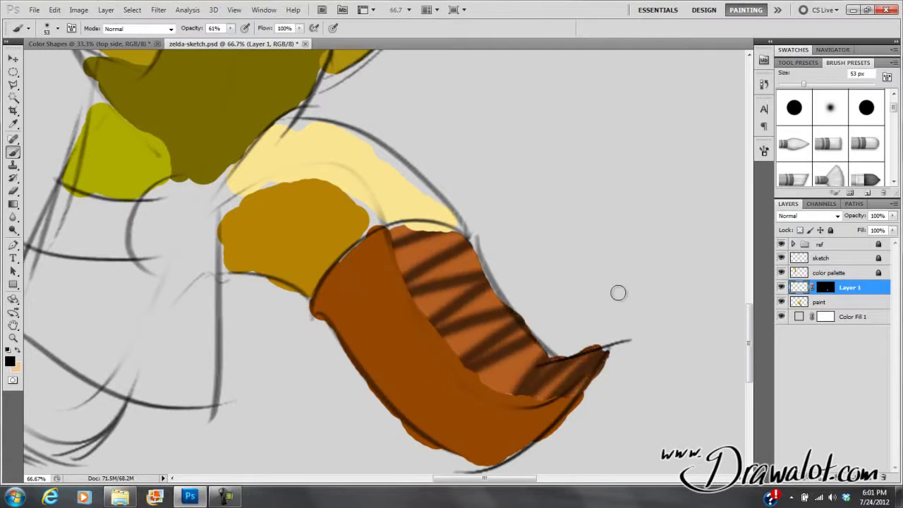
key("ctrl+z")
mouse_move(464, 240)
left_mouse_down()
mouse_move(418, 299)
mouse_move(505, 293)
mouse_move(468, 324)
mouse_move(477, 354)
left_mouse_up()
Delete Layer 1 together with its layer mask
scroll(492, 248, "down", 1)
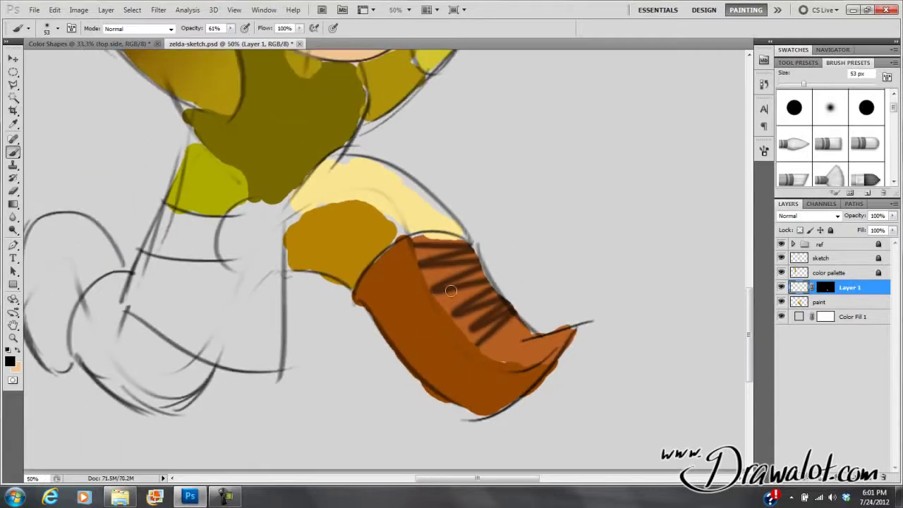
scroll(479, 260, "down", 1)
mouse_move(484, 218)
left_mouse_down()
mouse_move(481, 322)
mouse_move(508, 261)
mouse_move(476, 224)
mouse_move(489, 282)
mouse_move(505, 275)
mouse_move(500, 269)
mouse_move(534, 278)
mouse_move(520, 273)
mouse_move(469, 197)
mouse_move(446, 185)
mouse_move(437, 235)
mouse_move(449, 246)
left_mouse_up()
scroll(444, 246, "down", 1)
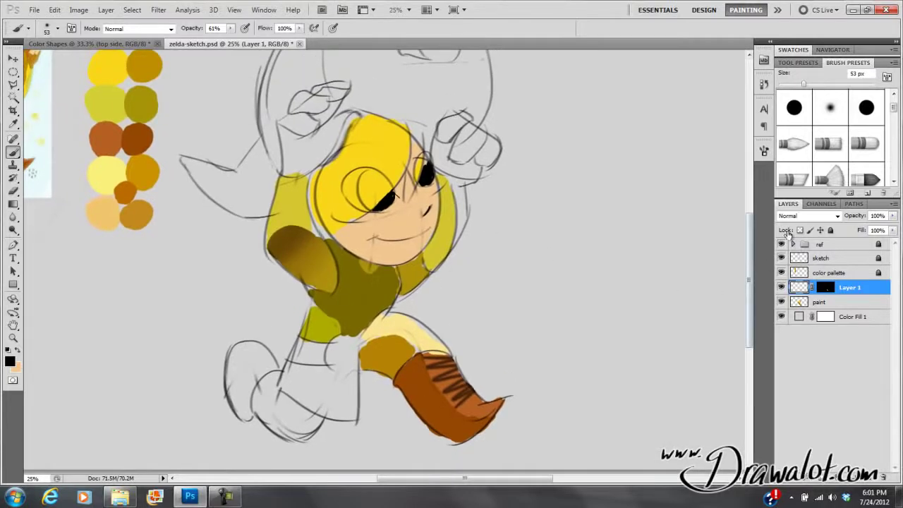
mouse_move(471, 241)
left_mouse_down()
mouse_move(482, 322)
mouse_move(463, 236)
left_mouse_up()
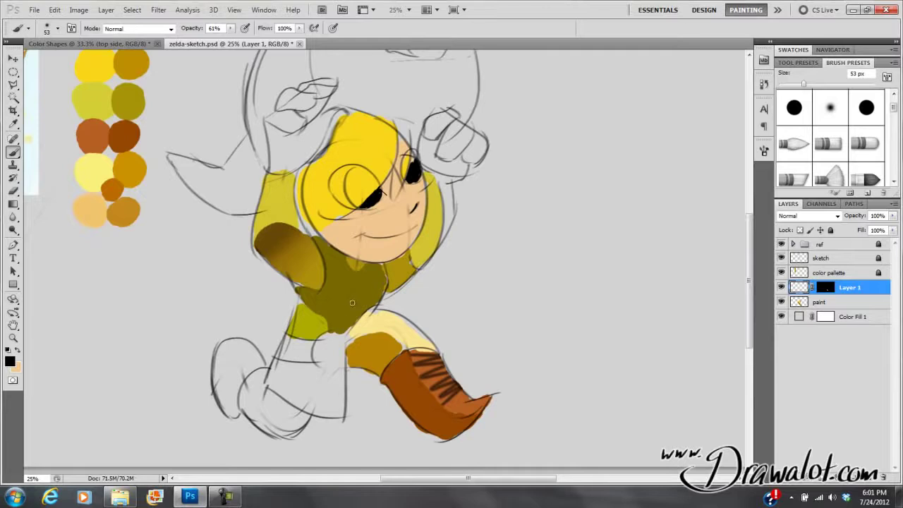
mouse_move(449, 159)
left_mouse_down()
mouse_move(456, 219)
mouse_move(455, 198)
left_mouse_up()
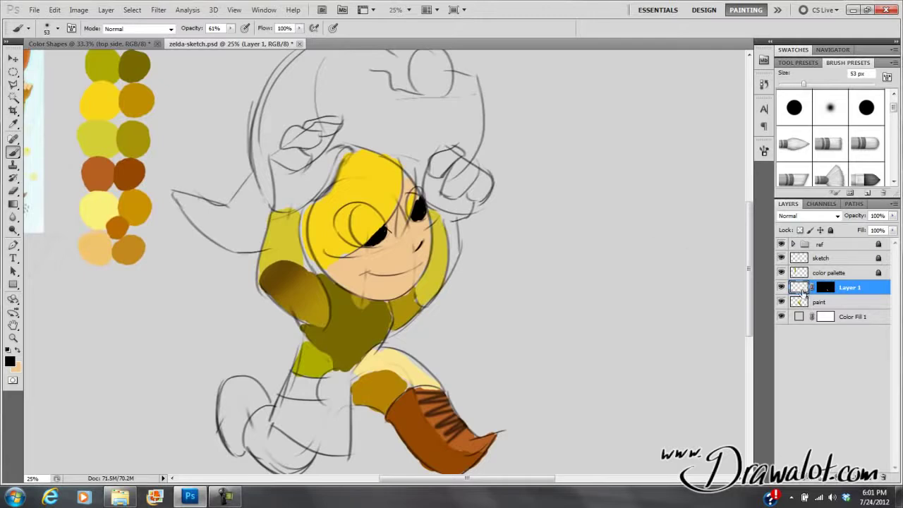
mouse_move(799, 289)
left_mouse_down()
mouse_move(847, 458)
mouse_move(883, 471)
left_mouse_up()
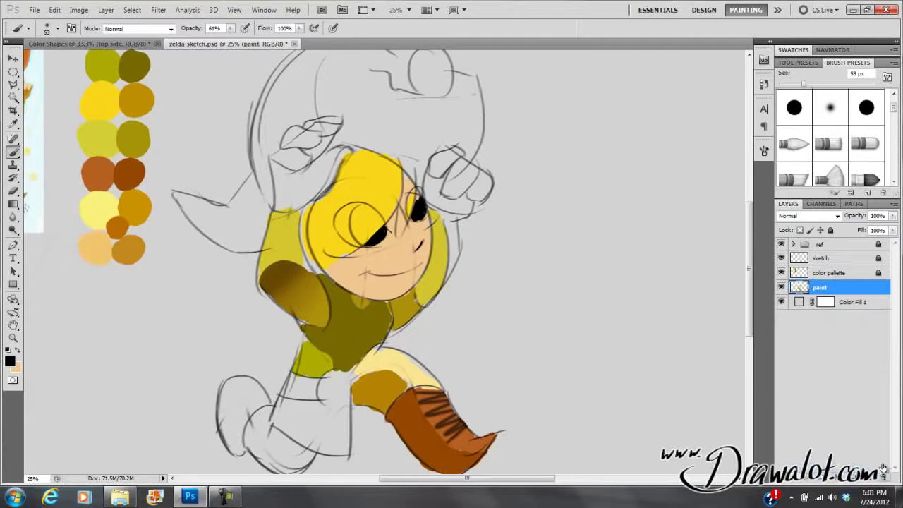
Hide and show the paint layer repeatedly to compare the sketch with and without its flat colours
left_click(780, 287)
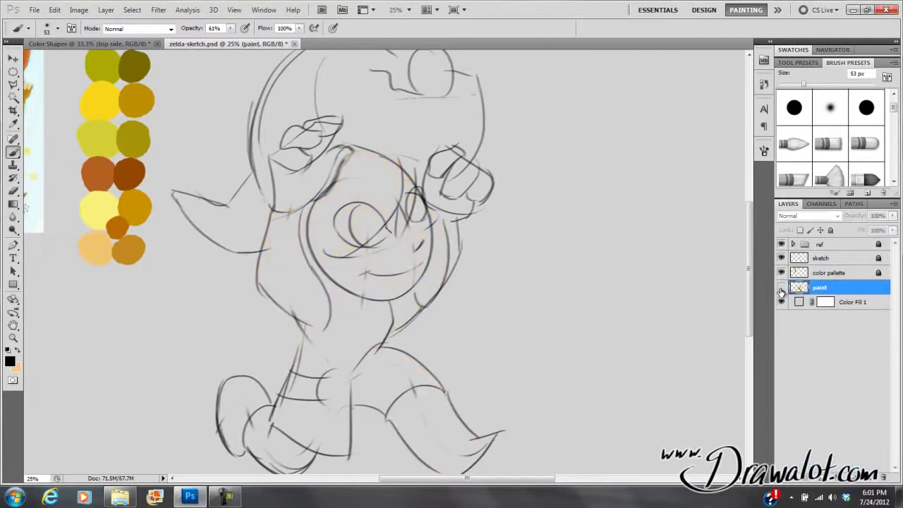
left_click(781, 287)
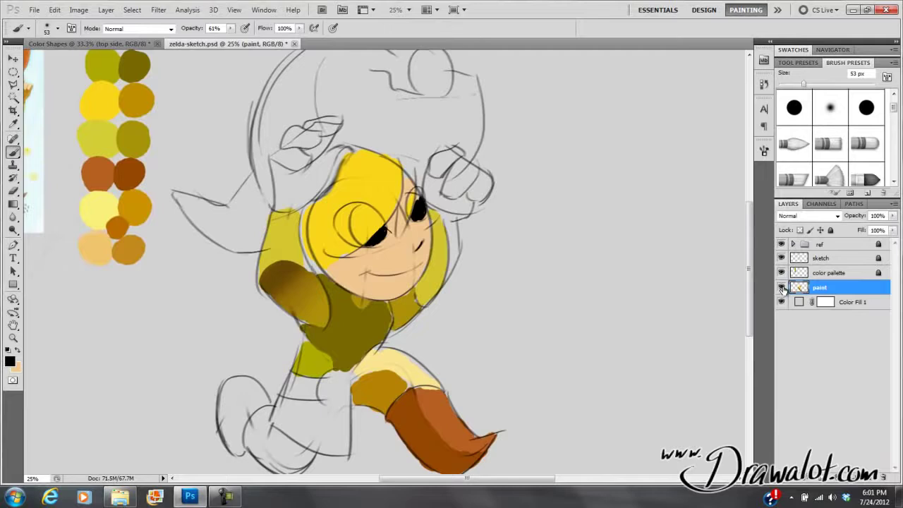
left_click(781, 287)
left_click(780, 287)
left_click(781, 287)
left_click(780, 287)
Try selecting parts of the shaded sleeve on the paint layer with the Magic Wand at tolerance 22, and deselect
left_click(14, 98)
left_click(287, 295)
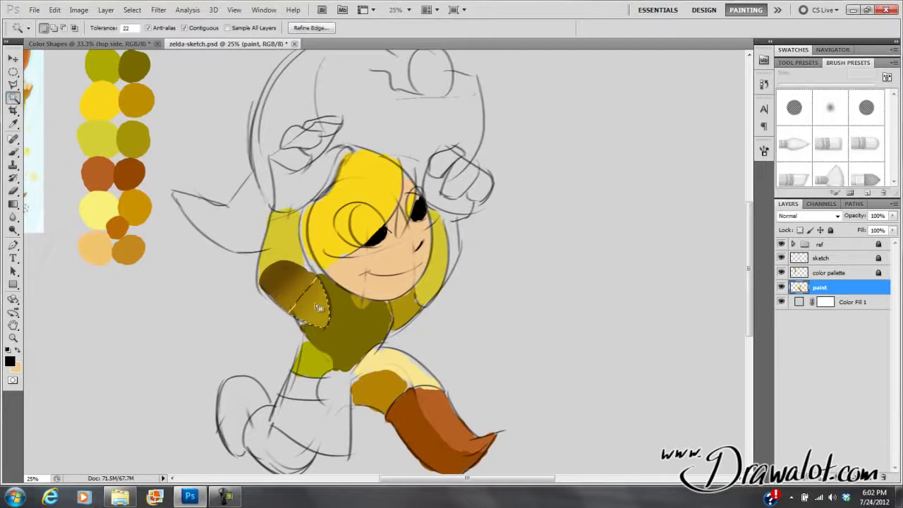
left_click(315, 307)
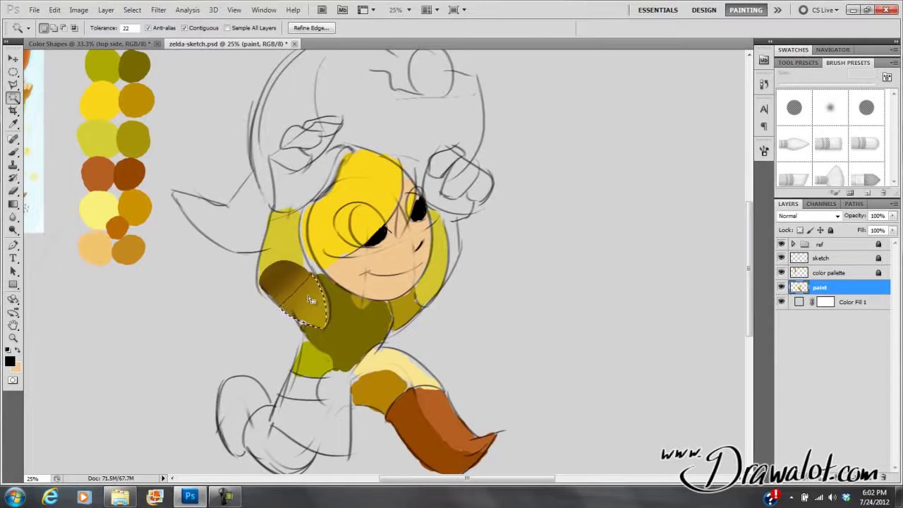
left_click(285, 288)
key("ctrl+d")
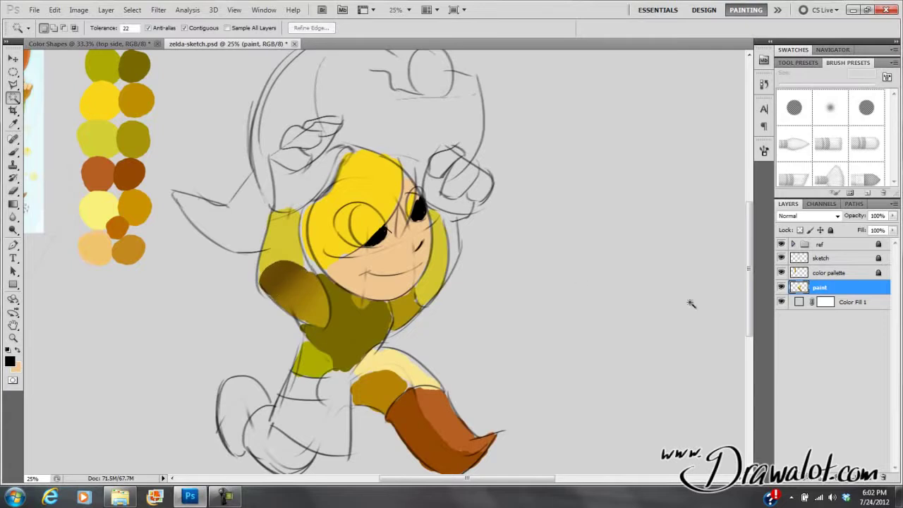
Create a new layer above the paint layer and clip it to the paint layer as a clipping mask
left_click(872, 477)
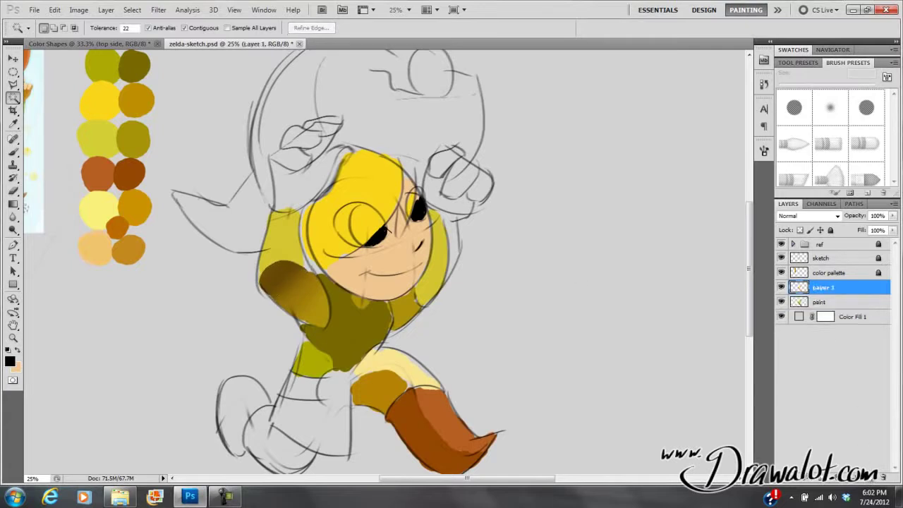
left_click(806, 295, "alt")
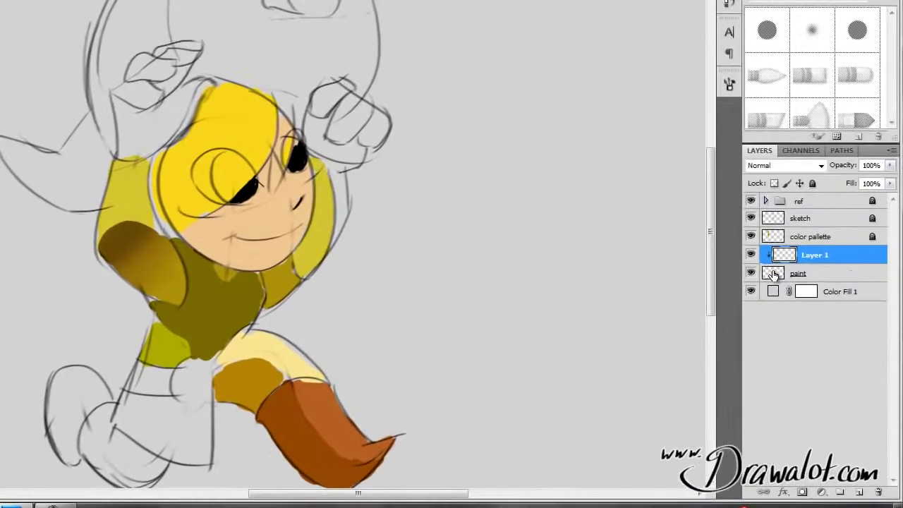
left_click(811, 297)
Scribble black strokes across the chin and torso on the clipped Layer 1 with a 53 px brush at 61% opacity
left_click(785, 258)
left_click(776, 277)
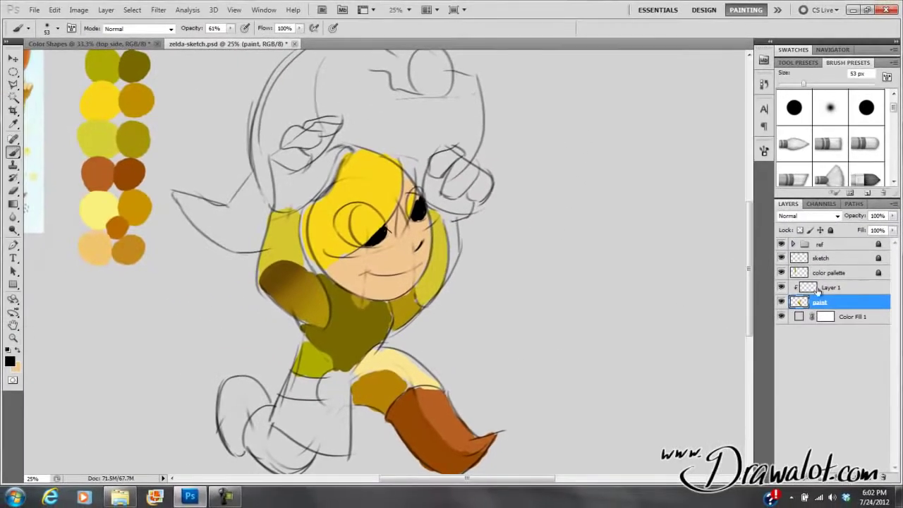
left_click(816, 291)
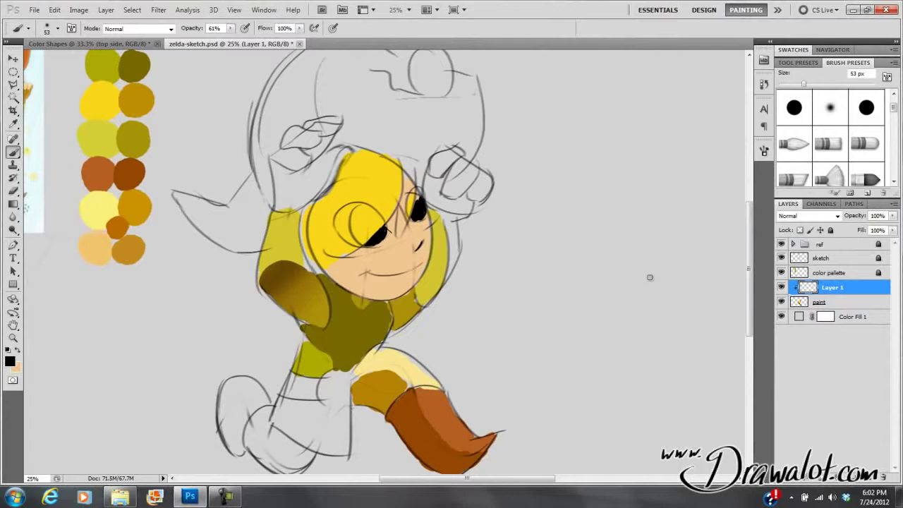
mouse_move(315, 305)
left_mouse_down()
mouse_move(339, 321)
mouse_move(373, 289)
mouse_move(420, 277)
mouse_move(397, 296)
left_mouse_up()
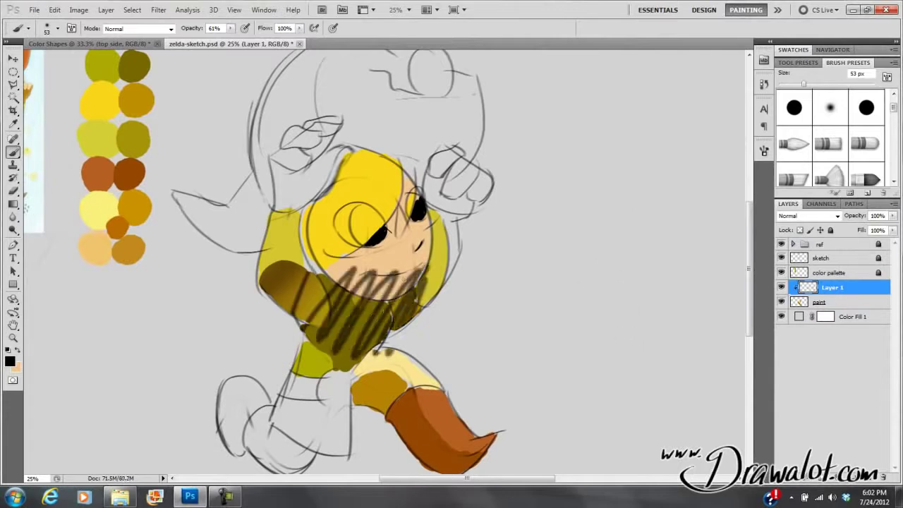
Erase part of the dark green sleeve beside the torso on the paint layer with a 36 px Eraser at 17% flow, and target Layer 1
left_click(800, 303)
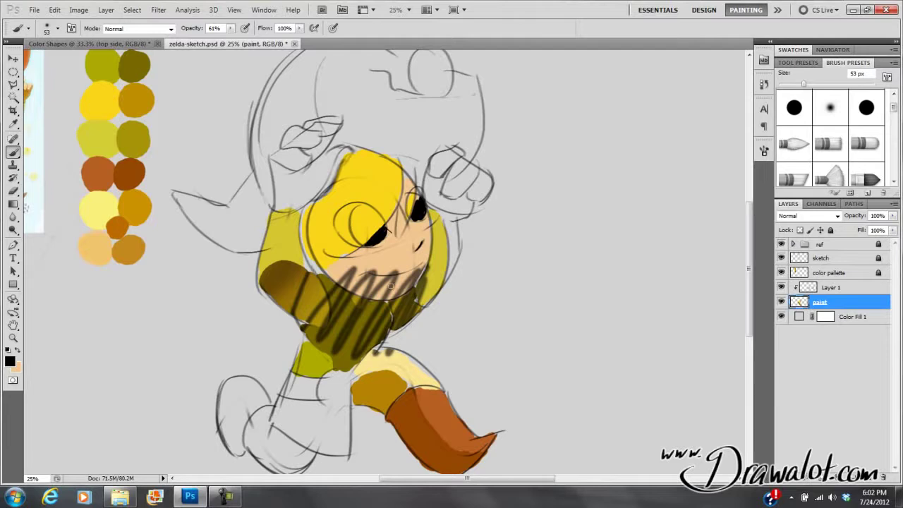
key("e")
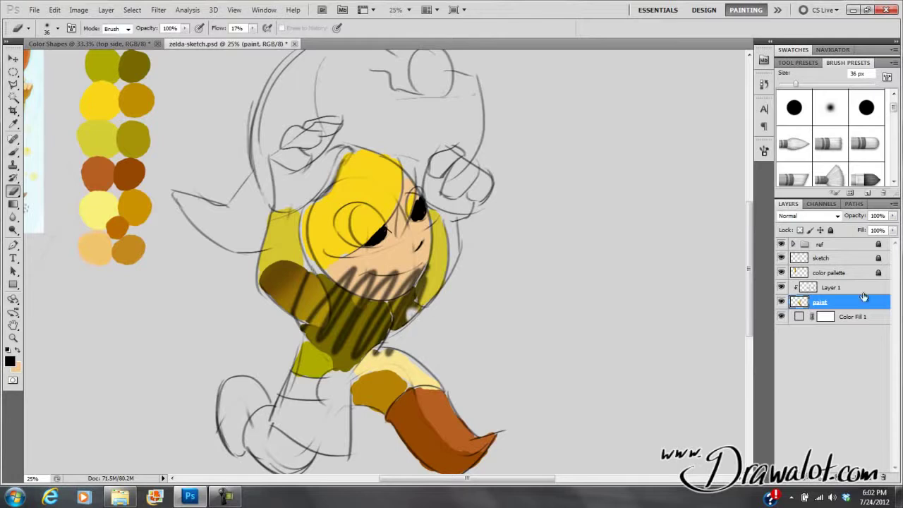
left_click(808, 288)
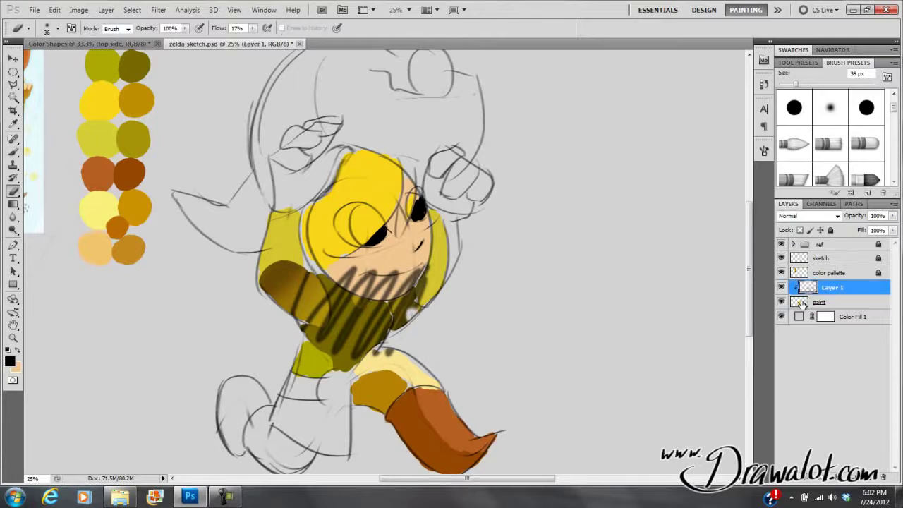
Target the paint layer and erase the brown spilling past the sketch line along the boot's front edge with the 36 px Eraser
left_click(802, 303)
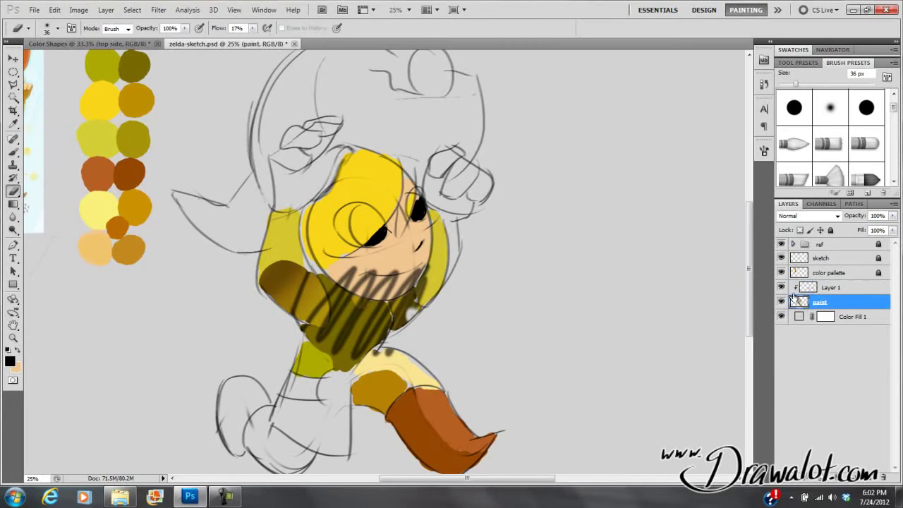
mouse_move(464, 404)
left_mouse_down()
mouse_move(477, 433)
mouse_move(455, 363)
mouse_move(433, 346)
mouse_move(437, 328)
mouse_move(311, 233)
left_mouse_up()
mouse_move(292, 187)
left_mouse_down()
mouse_move(411, 307)
mouse_move(291, 169)
mouse_move(375, 268)
mouse_move(357, 226)
left_mouse_up()
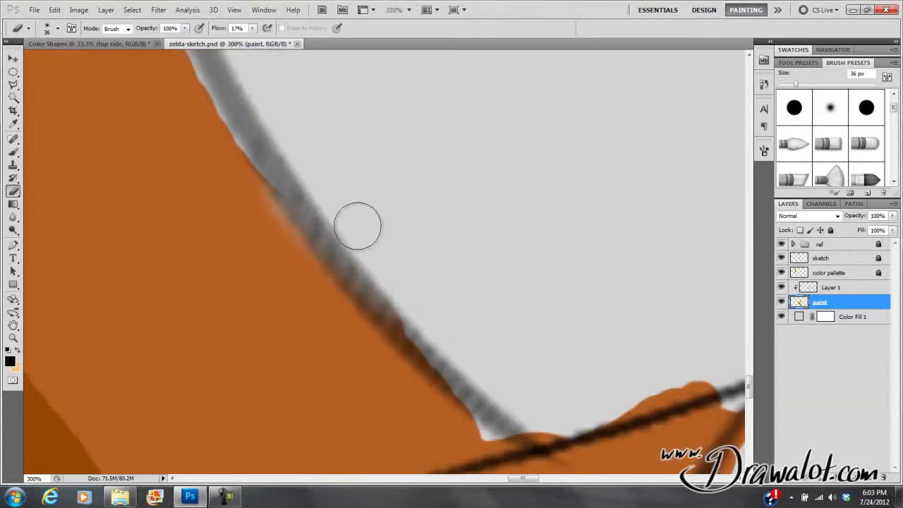
Alternate between the clipped Layer 1 and the paint layer, leaving Layer 1 as the active layer
left_click(812, 291)
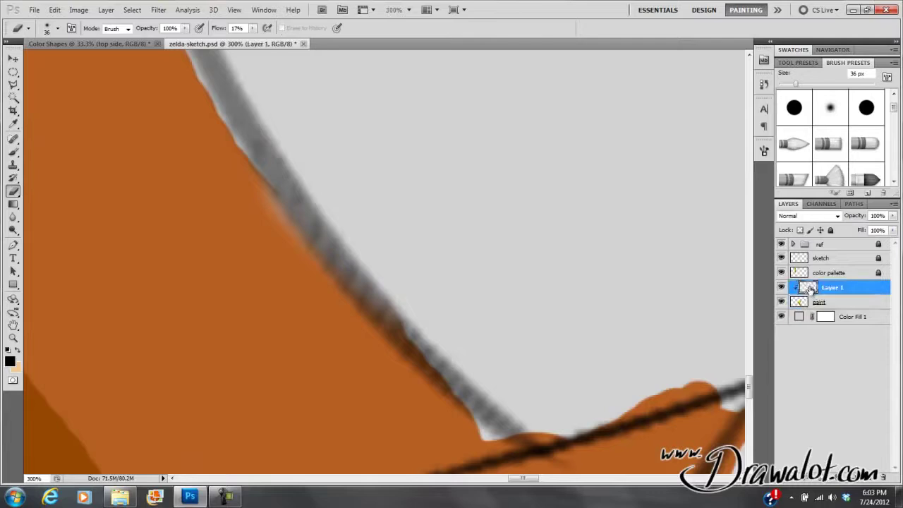
left_click(800, 305)
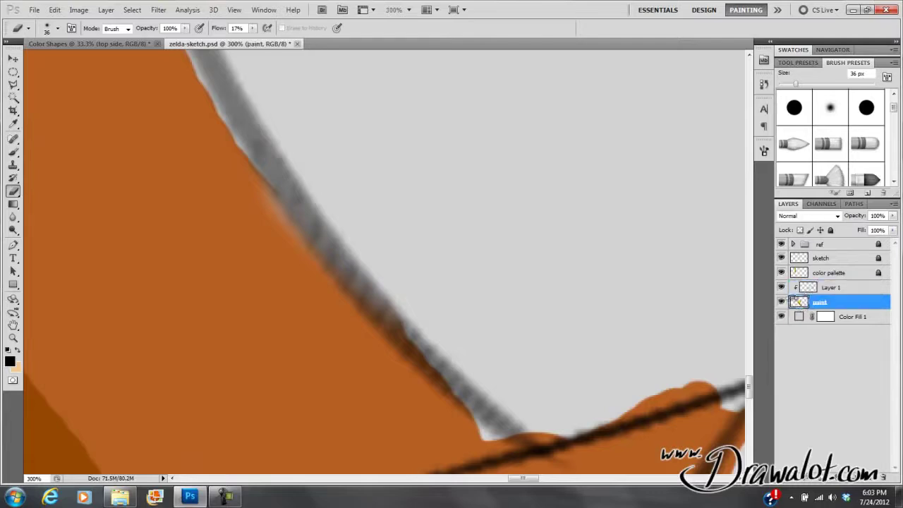
scroll(300, 228, "down", 4)
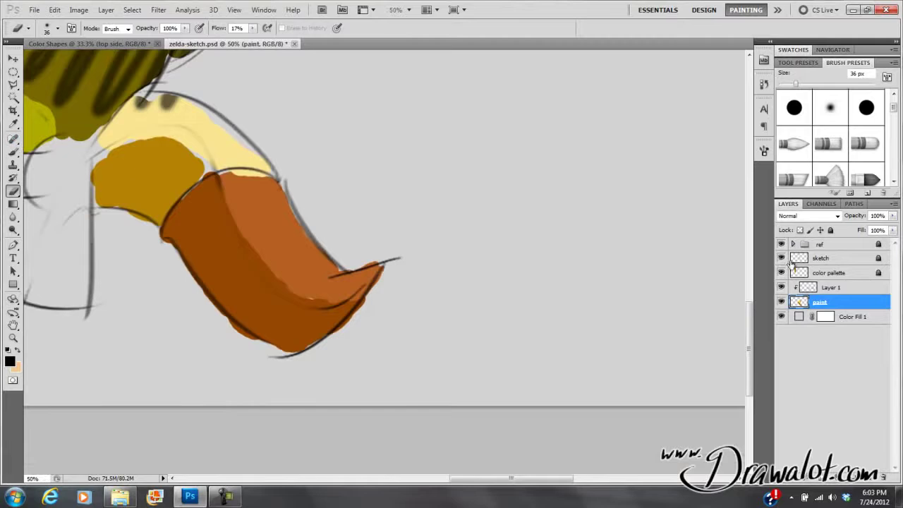
left_click(810, 289)
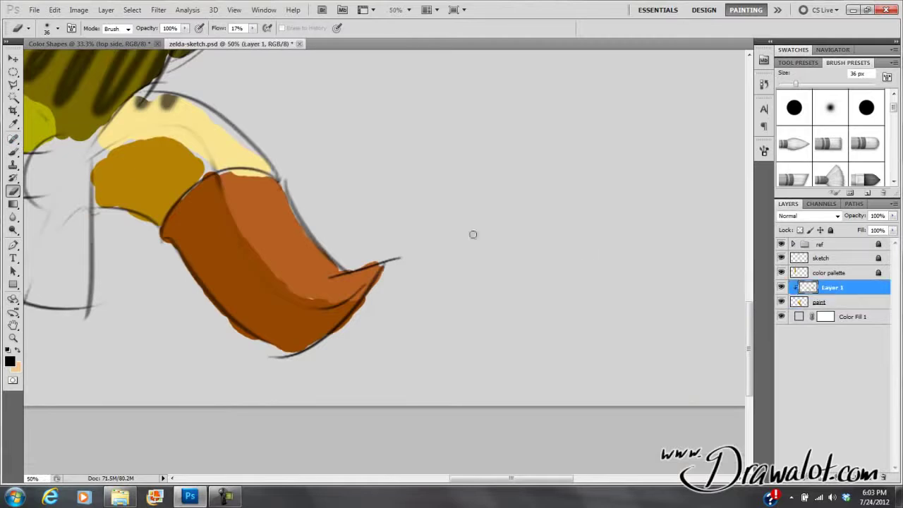
Enlarge the Eraser to 145 px and then to 197 px
right_click(201, 173)
left_click(305, 186)
type("145")
key("Return")
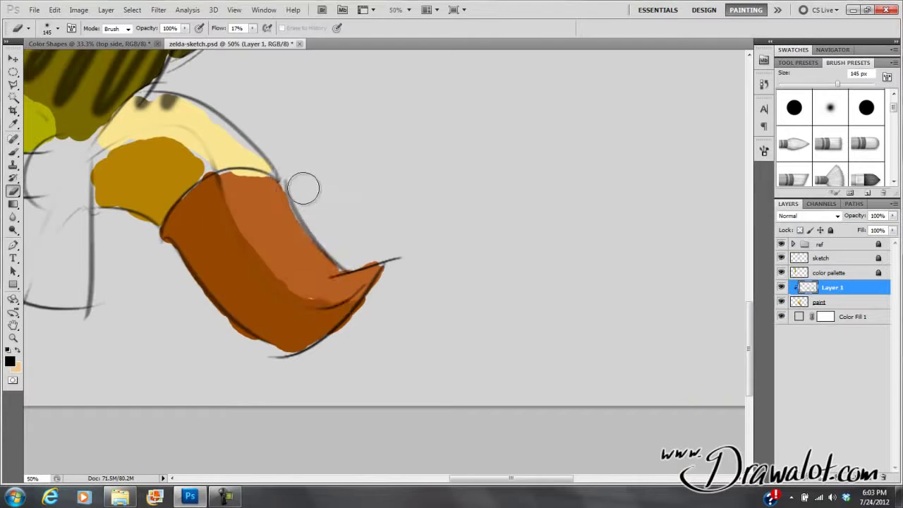
right_click(303, 188)
double_click(406, 206)
type("197")
key("Return")
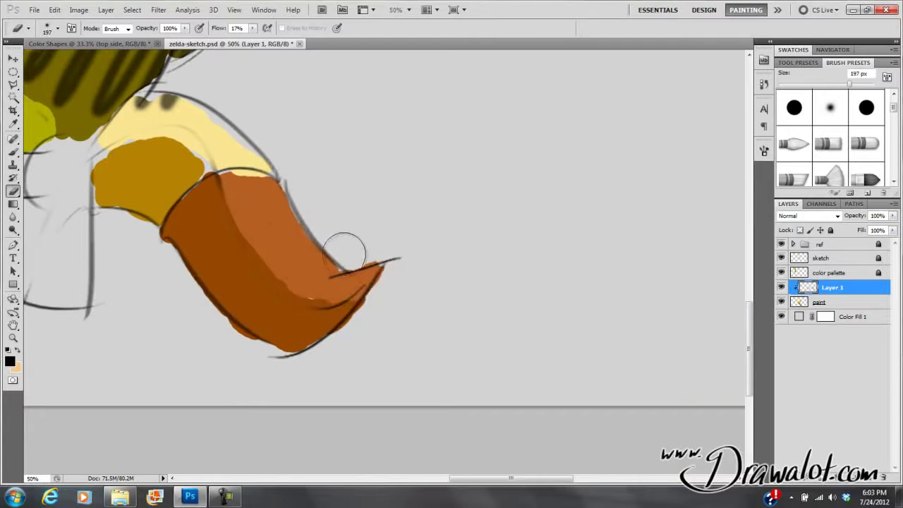
Paint soft black shading over the boot's light brown front on Layer 1 with a 277 px soft round brush at 61% opacity
key("b")
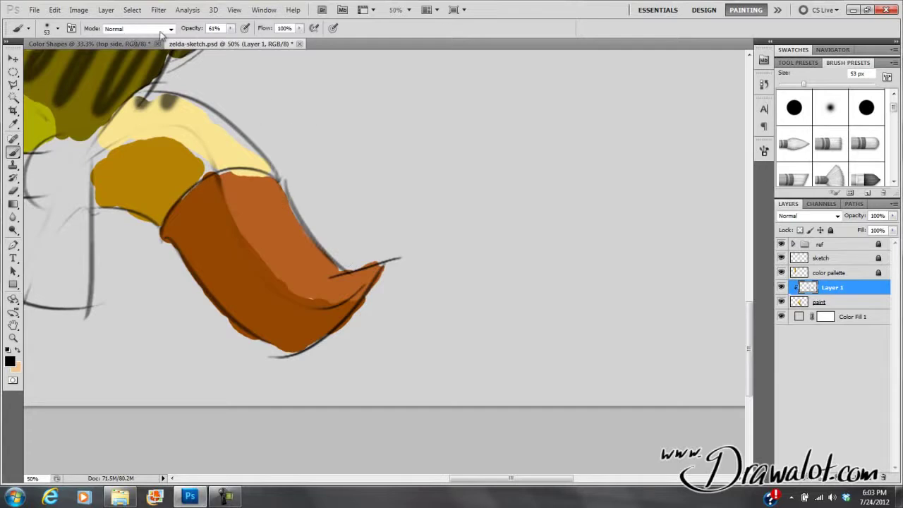
left_click(56, 29)
left_click(96, 106)
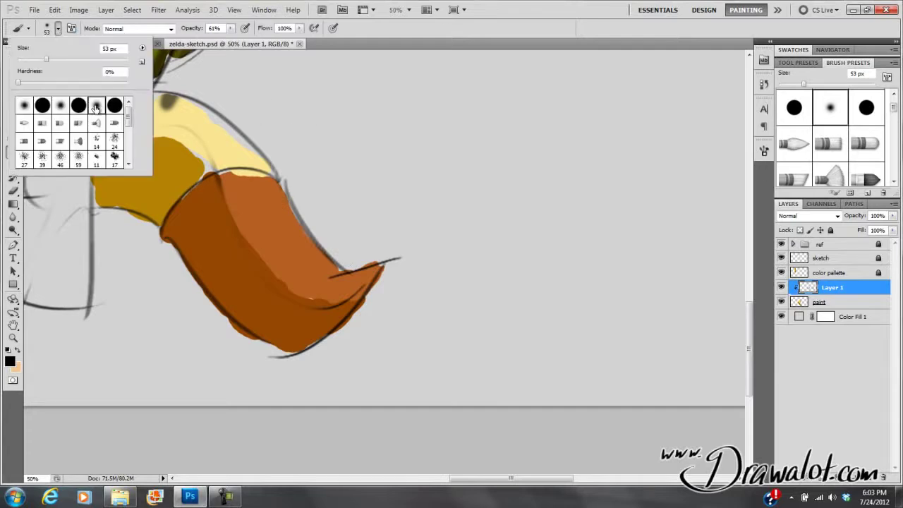
right_click(264, 175)
double_click(365, 189)
type("277")
key("Return")
mouse_move(233, 183)
left_mouse_down()
mouse_move(239, 213)
mouse_move(235, 205)
mouse_move(282, 210)
mouse_move(302, 242)
left_mouse_up()
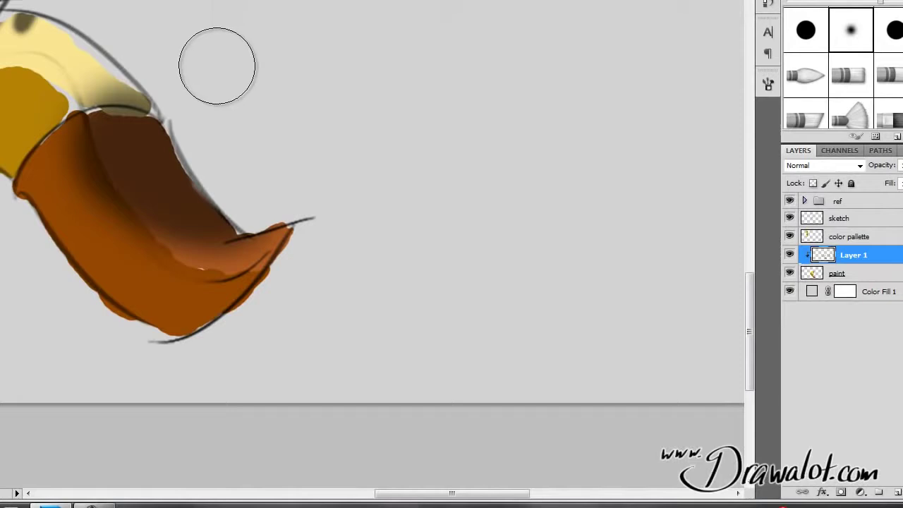
Erase the excess black with the 197 px Eraser at 17% flow, keeping the shading along the boot's front edge
key("bracketleft")
key("bracketleft")
mouse_move(77, 125)
left_mouse_down()
mouse_move(56, 163)
mouse_move(100, 219)
mouse_move(106, 177)
mouse_move(141, 198)
mouse_move(251, 312)
left_mouse_up()
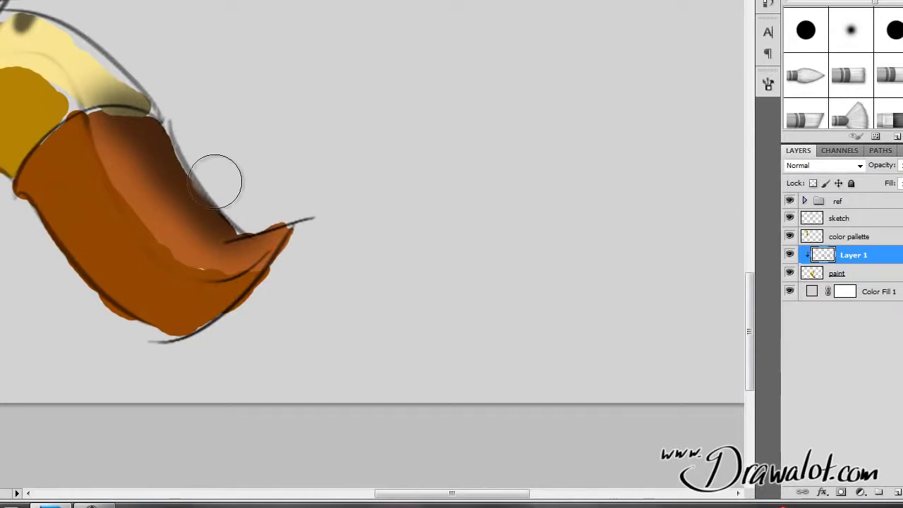
Toggle Layer 1's visibility several times to compare the boot with and without shading, leaving the layer shown
left_click(790, 255)
left_click(790, 255)
left_click(789, 256)
left_click(789, 255)
left_click(789, 255)
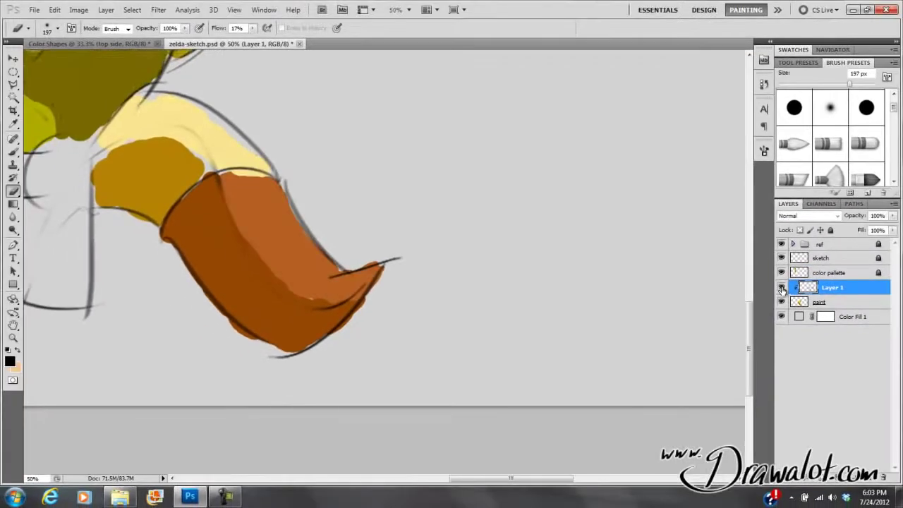
left_click(782, 288)
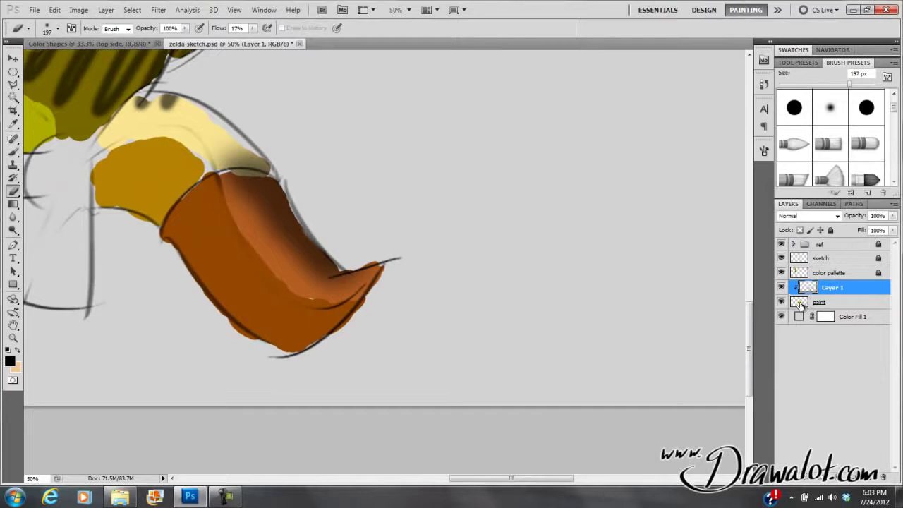
On the paint layer, select the boot's light brown front and then the ochre patch above the boot instead, using the Magic Wand at tolerance 22
left_click(800, 304)
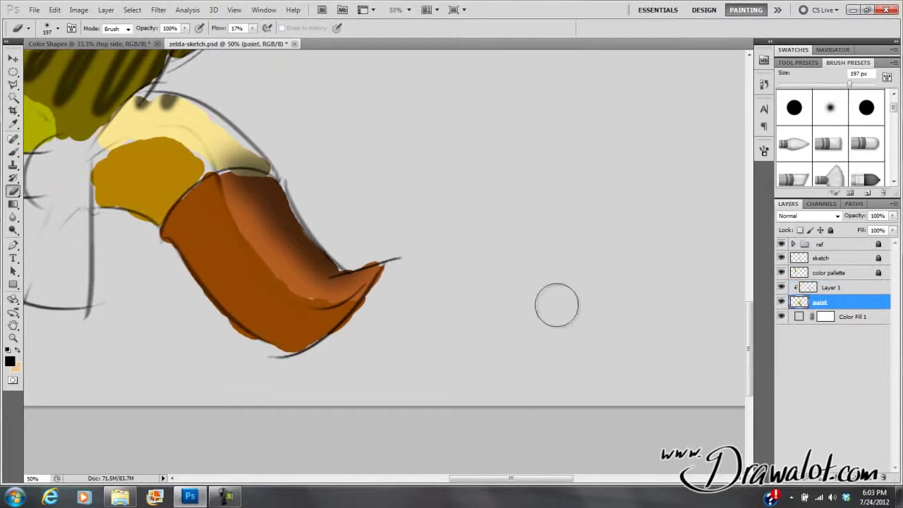
left_click(14, 98)
left_click(266, 228)
left_click(167, 168)
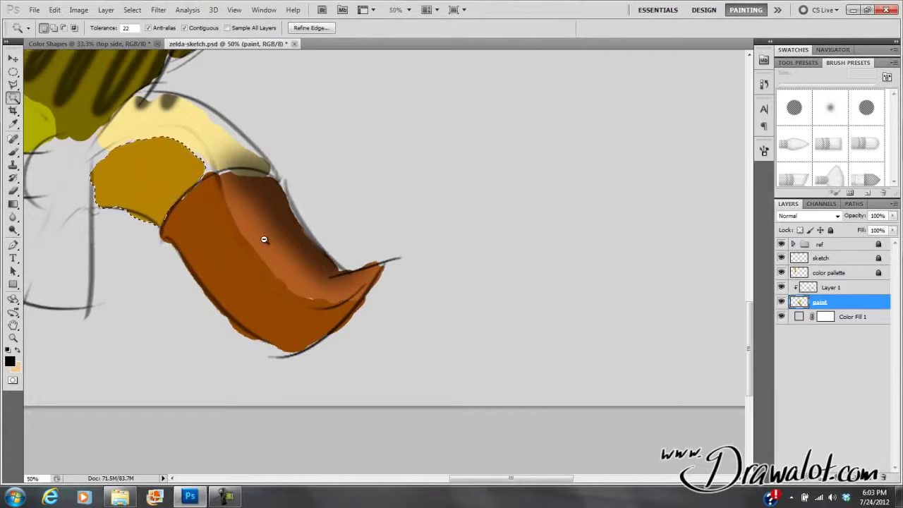
scroll(263, 240, "down", 1)
left_click_drag(164, 84, 359, 245)
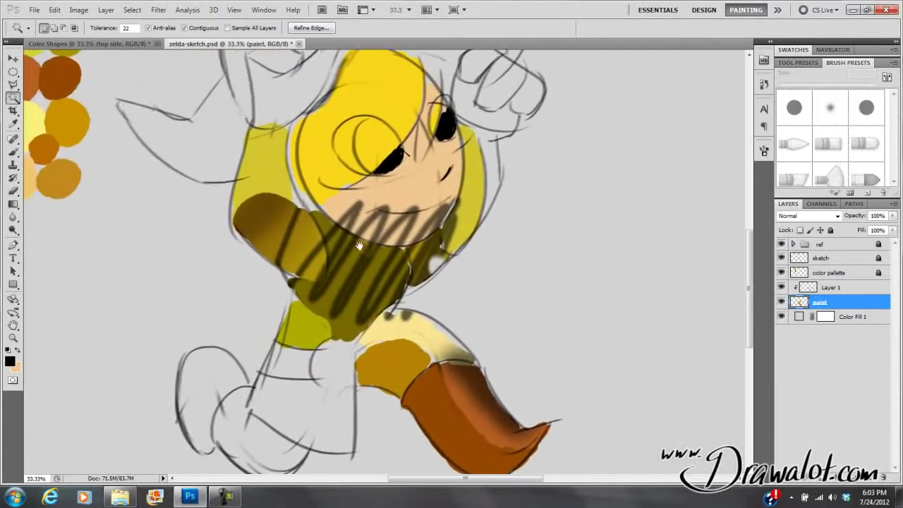
scroll(356, 228, "down", 1)
left_click_drag(379, 153, 358, 194)
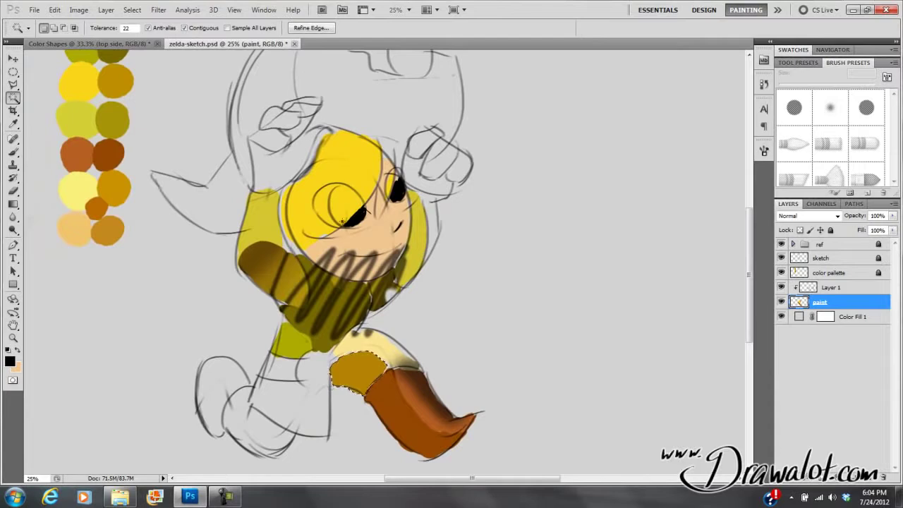